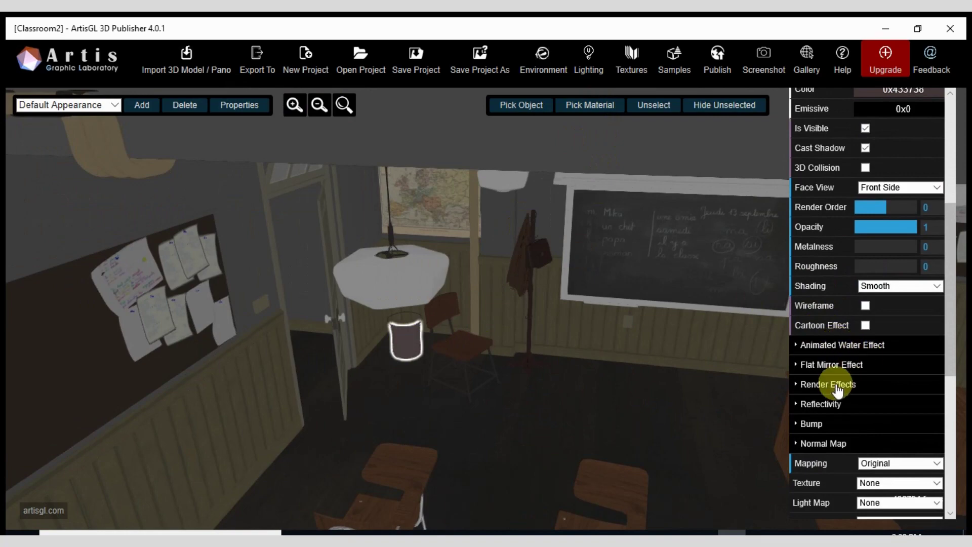
# Step: Adjust the radiator material's surface sliders and collapse the Material Properties section
pyautogui.scroll(-3, 855, 380)
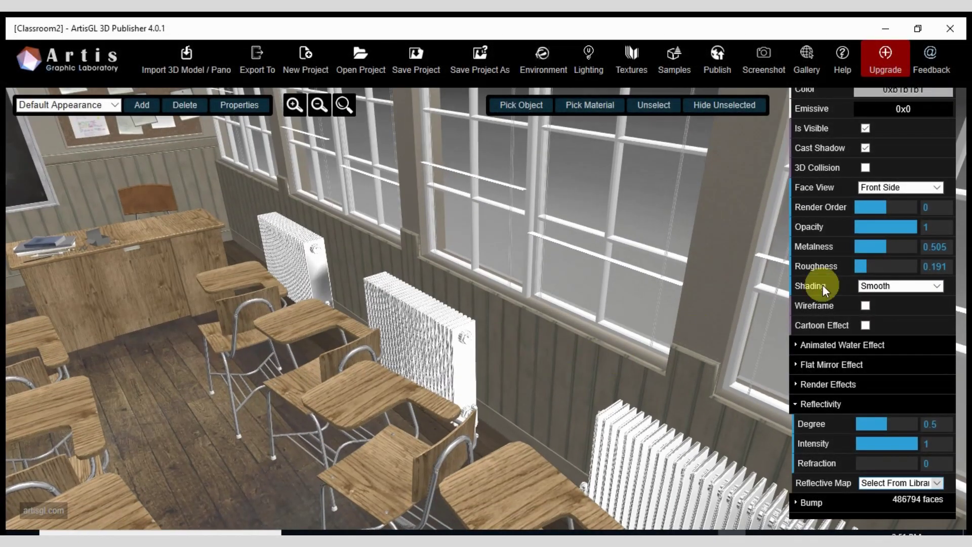
pyautogui.scroll(3, 822, 285)
pyautogui.click(865, 218)
pyautogui.click(851, 268)
pyautogui.moveTo(788, 271); pyautogui.dragTo(357, 327)
pyautogui.moveTo(860, 395); pyautogui.dragTo(884, 396)
pyautogui.moveTo(669, 394); pyautogui.dragTo(455, 349)
pyautogui.click(857, 140)
pyautogui.click(832, 171)
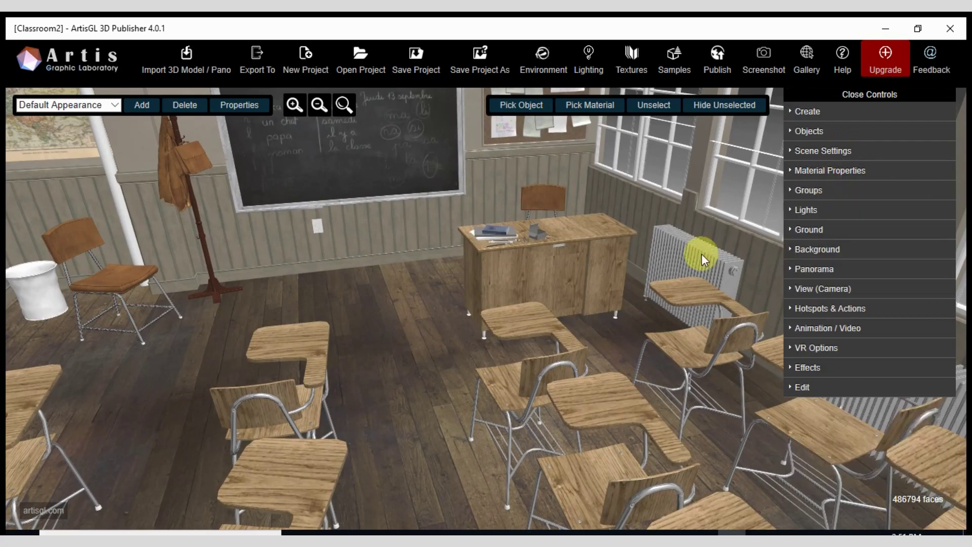
# Step: Lower the bump level in the common material properties to about 0.192
pyautogui.moveTo(702, 258); pyautogui.dragTo(348, 117)
pyautogui.click(347, 114)
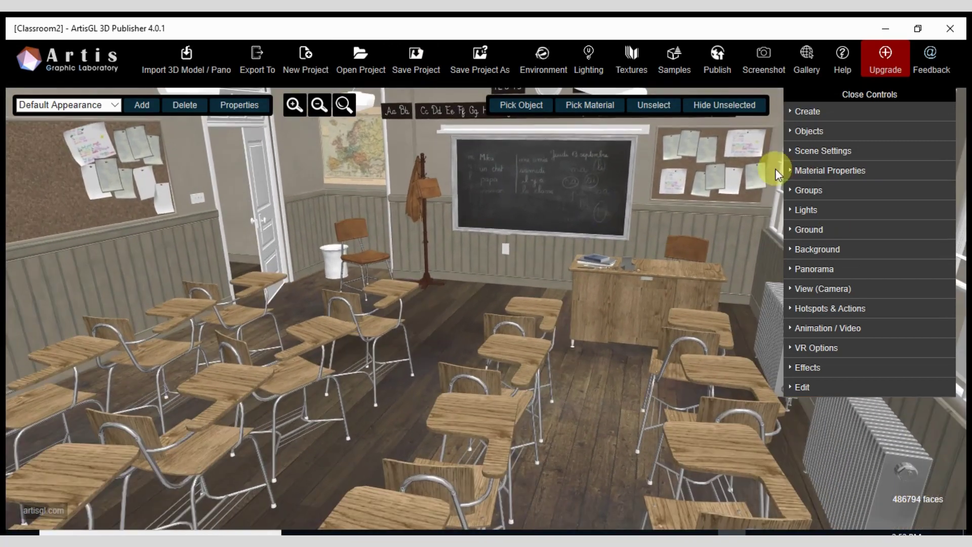
pyautogui.click(820, 171)
pyautogui.click(833, 230)
pyautogui.click(813, 446)
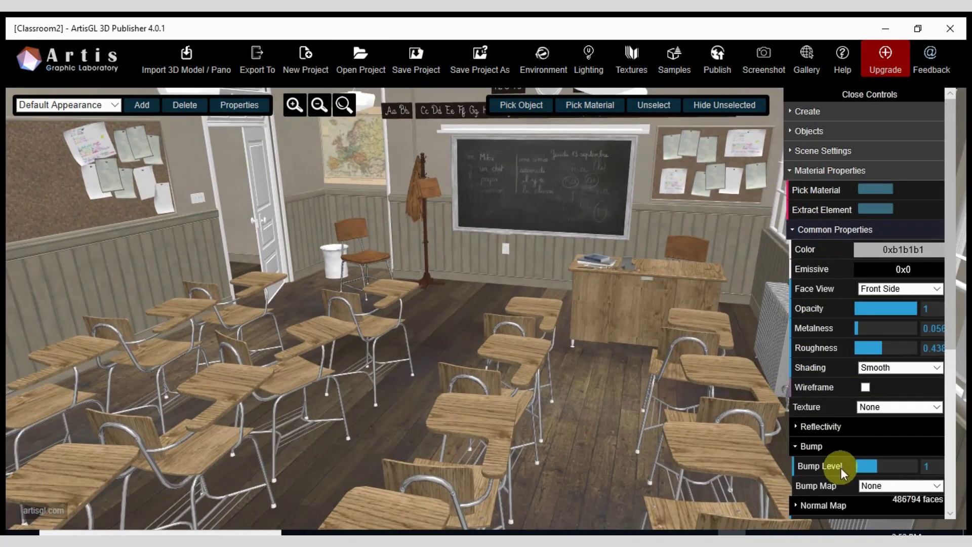
pyautogui.moveTo(860, 466); pyautogui.dragTo(861, 466)
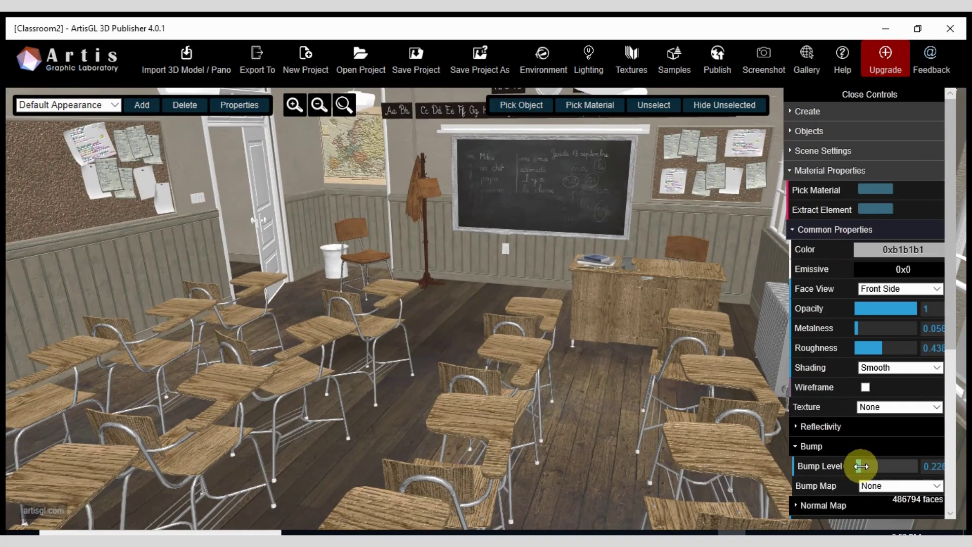
# Step: Select the teacher's desk wood material and examine its properties
pyautogui.scroll(5, 602, 368)
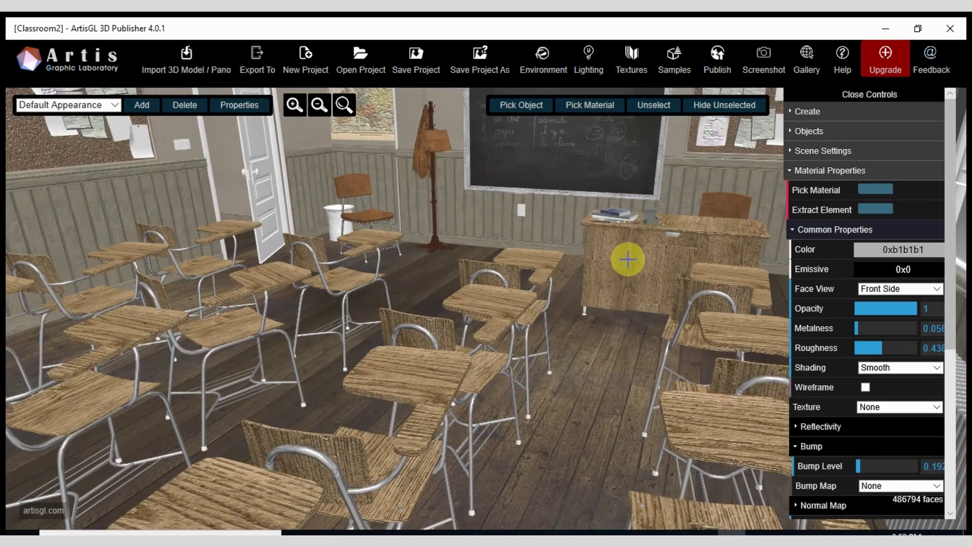
pyautogui.click(628, 259)
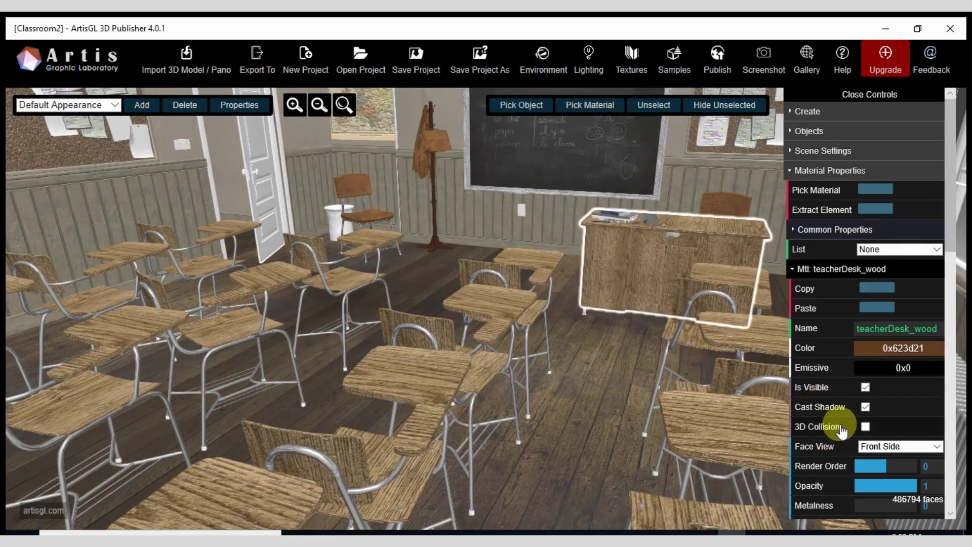
pyautogui.scroll(-5, 866, 417)
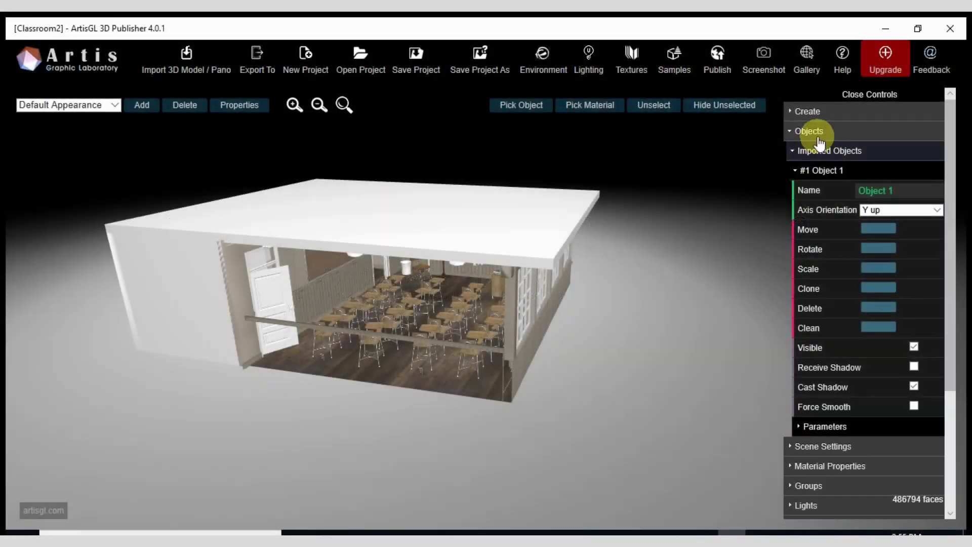
# Step: Remove the ground plane by setting the ground type to No Floor
pyautogui.click(807, 130)
pyautogui.click(836, 190)
pyautogui.click(855, 250)
pyautogui.click(886, 241)
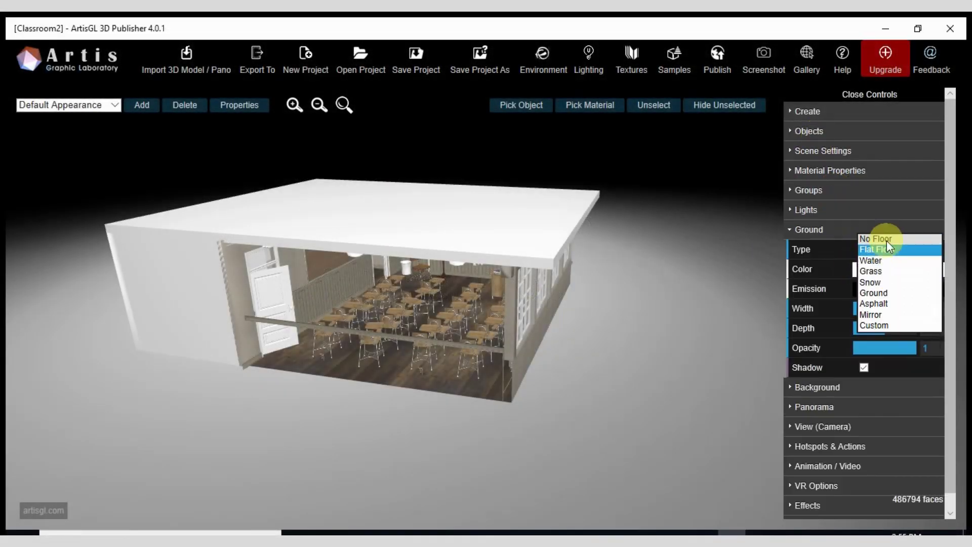
pyautogui.click(886, 248)
pyautogui.scroll(1, 471, 283)
pyautogui.moveTo(478, 287); pyautogui.dragTo(466, 321)
pyautogui.scroll(-3, 468, 321)
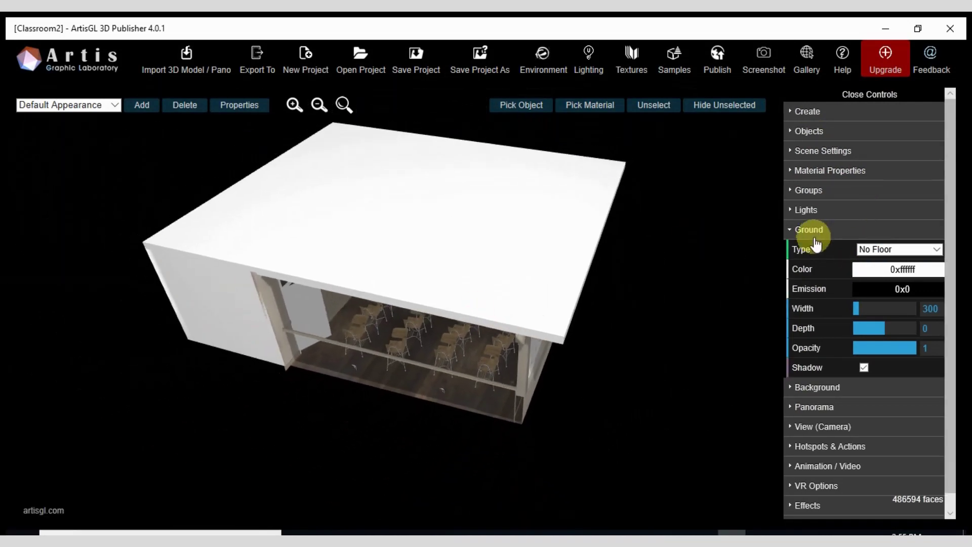
# Step: Add a custom spot light and place it outside the building, high on the window side of the classroom
pyautogui.click(827, 213)
pyautogui.click(830, 289)
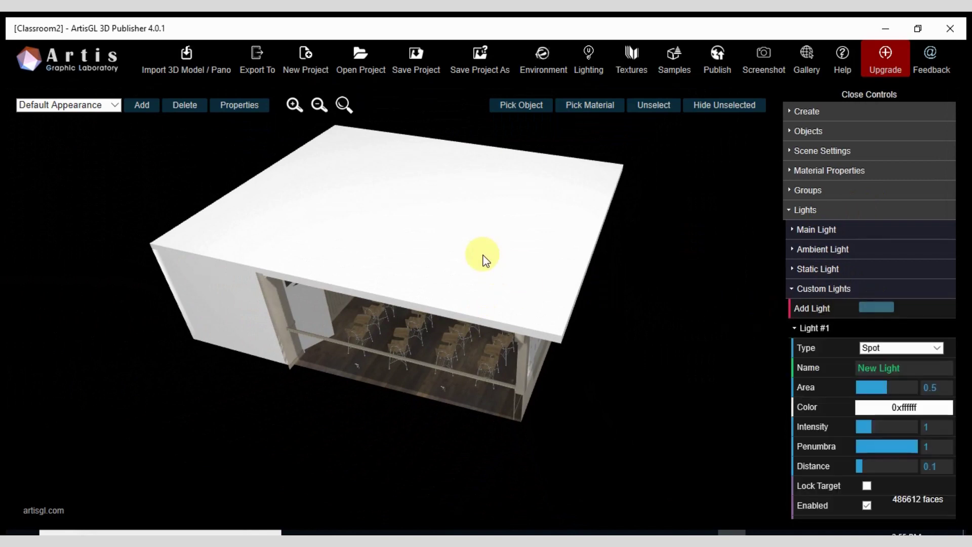
pyautogui.scroll(-4, 482, 258)
pyautogui.moveTo(481, 260); pyautogui.dragTo(666, 152)
pyautogui.click(449, 265)
pyautogui.scroll(10, 505, 336)
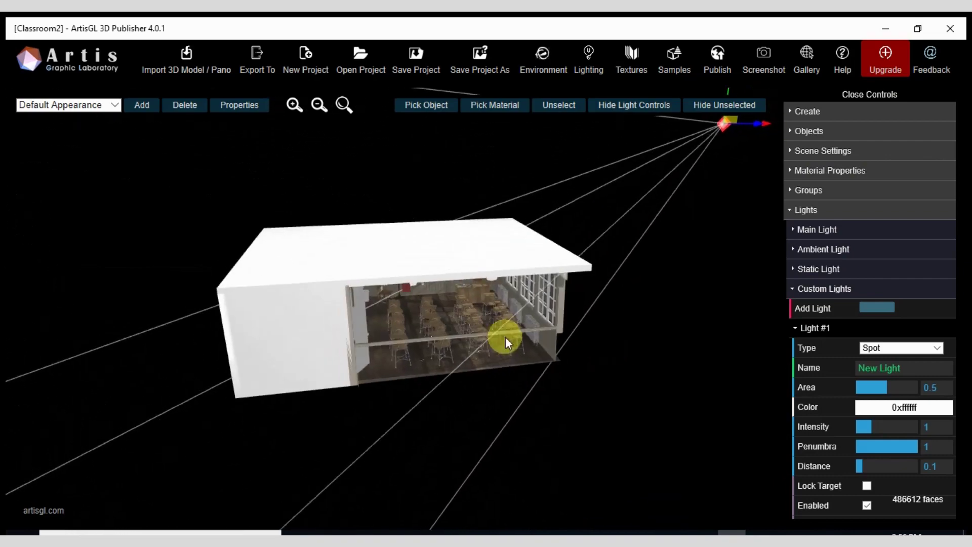
pyautogui.scroll(-2, 497, 335)
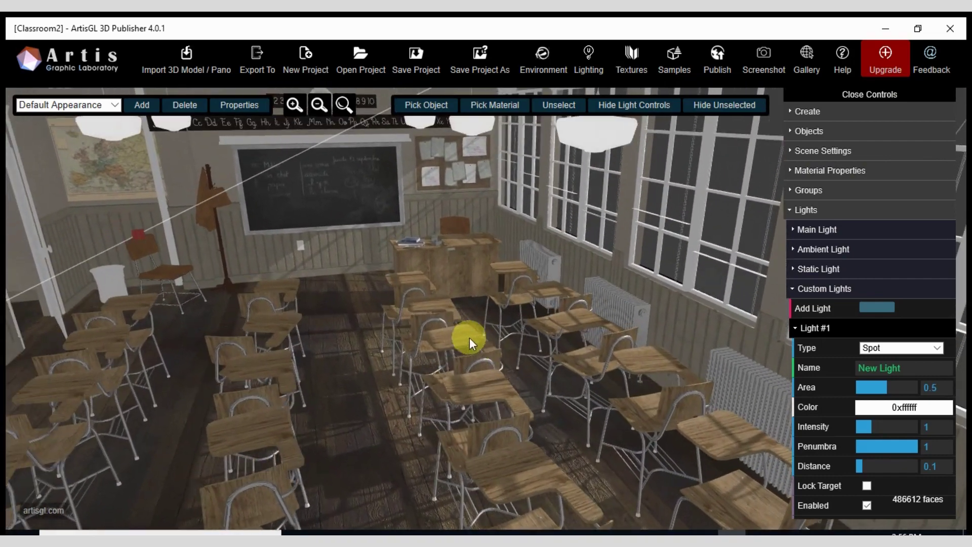
# Step: Set the spot light's intensity to about 1.719 and lower the light on the window side
pyautogui.click(882, 426)
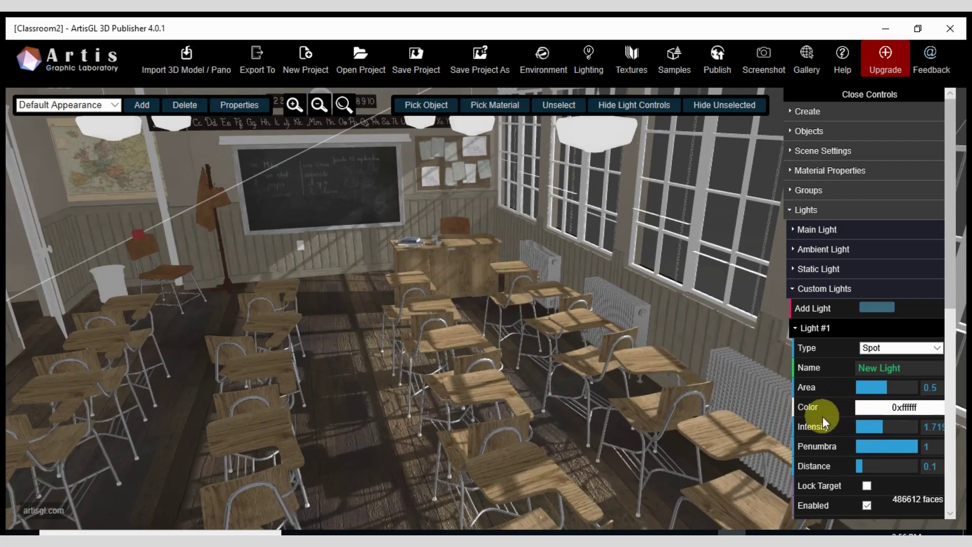
pyautogui.scroll(-5, 497, 334)
pyautogui.scroll(-5, 499, 342)
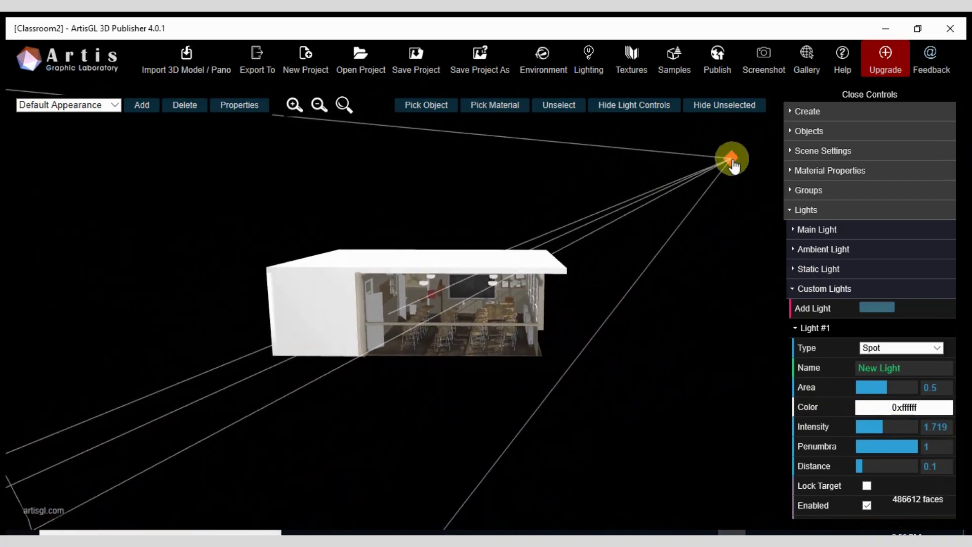
pyautogui.moveTo(733, 132); pyautogui.dragTo(718, 178)
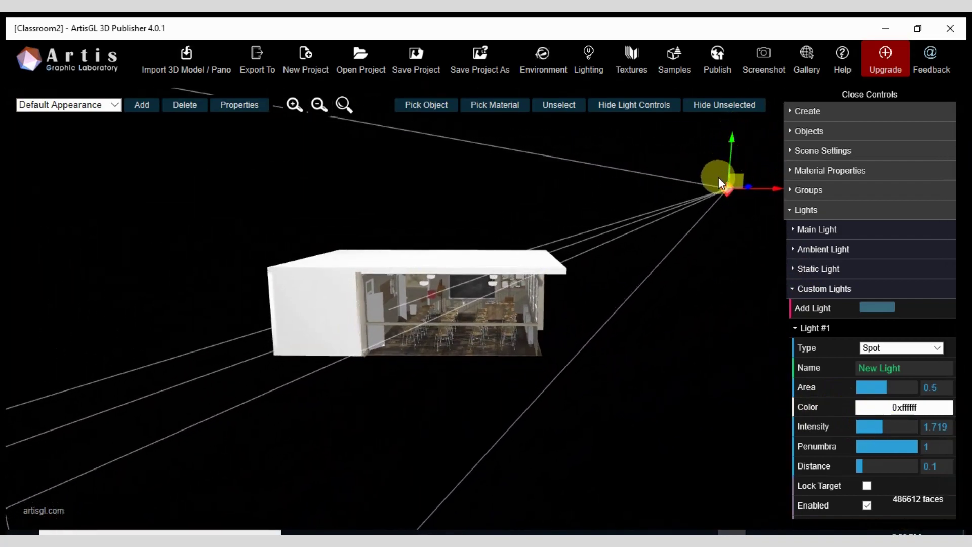
# Step: Set the spot light's distance to about 0.27 and its shadow resolution to 4096
pyautogui.scroll(-2, 831, 400)
pyautogui.click(873, 399)
pyautogui.scroll(-5, 822, 405)
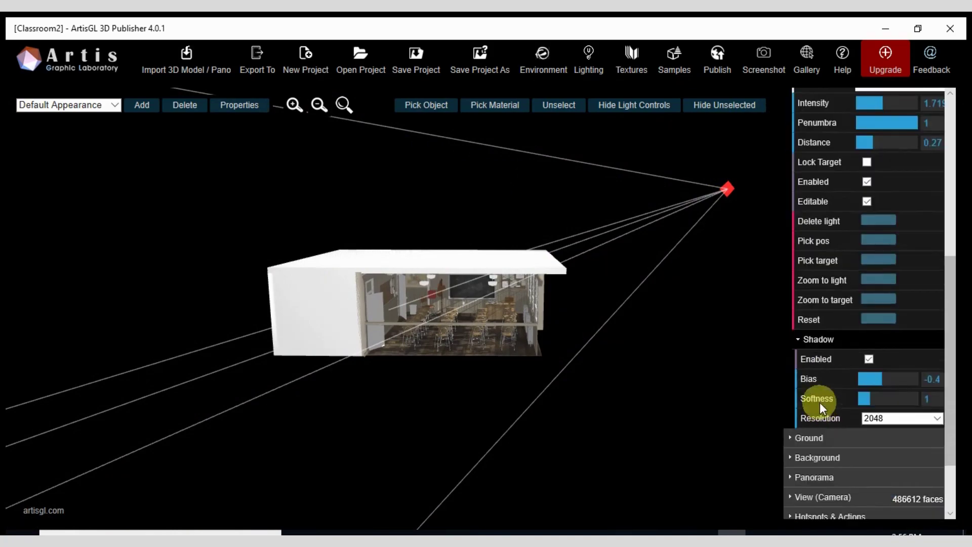
pyautogui.click(890, 427)
pyautogui.scroll(10, 524, 385)
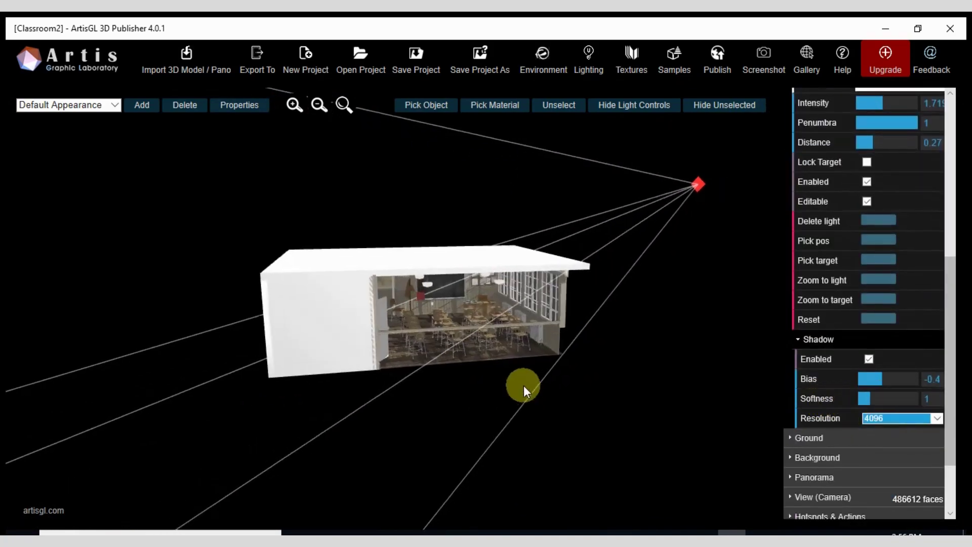
pyautogui.scroll(5, 523, 384)
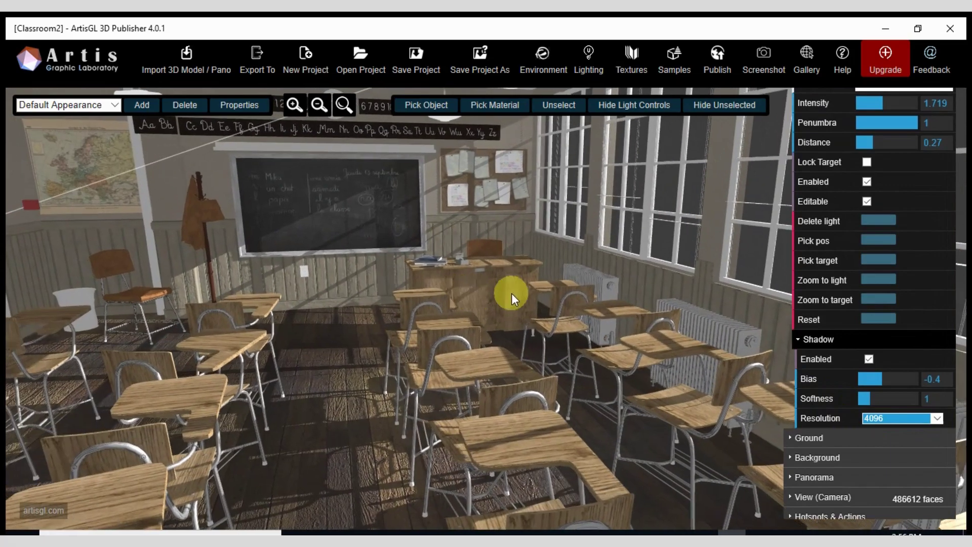
pyautogui.moveTo(511, 293); pyautogui.dragTo(529, 295)
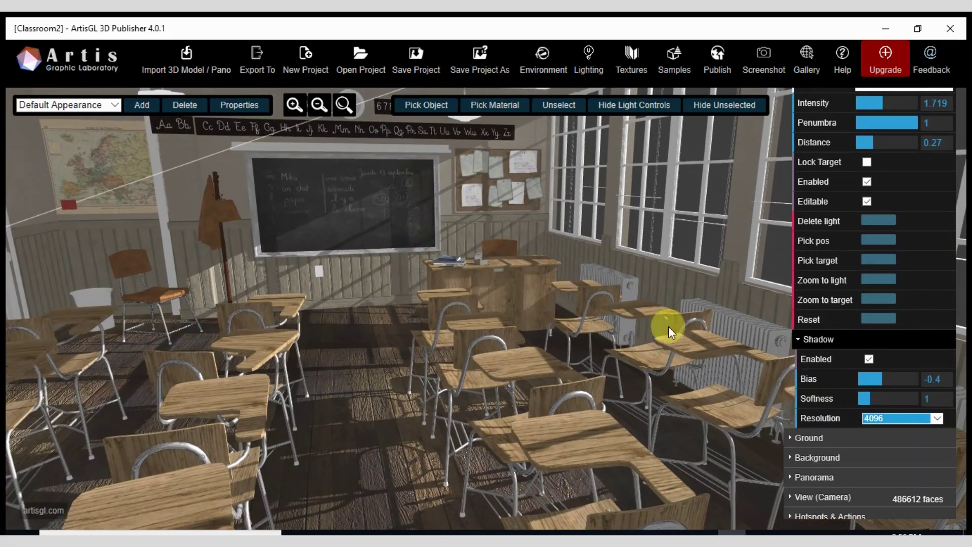
pyautogui.scroll(5, 868, 336)
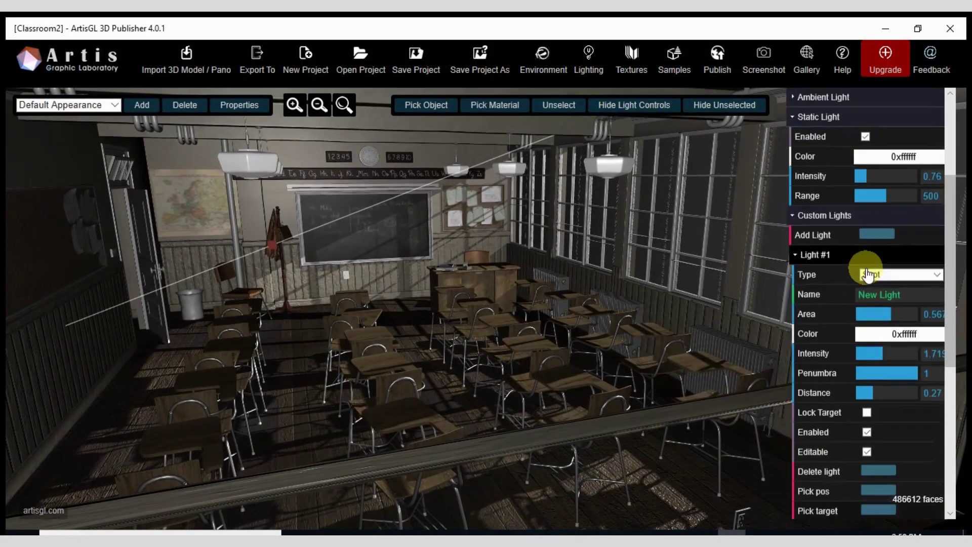
# Step: Add a second custom spot light and lower it from above the roof towards the classroom ceiling
pyautogui.scroll(2, 861, 283)
pyautogui.click(872, 326)
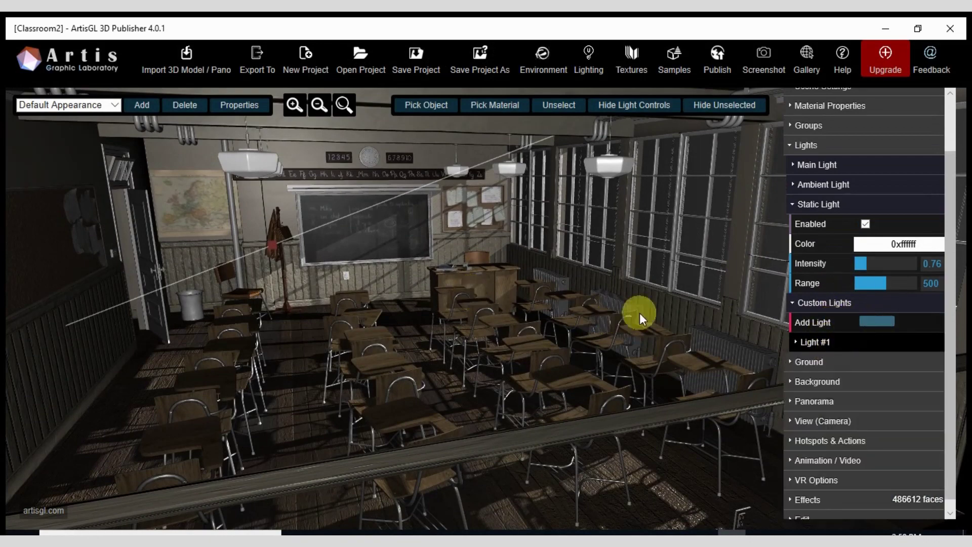
pyautogui.scroll(-6, 556, 313)
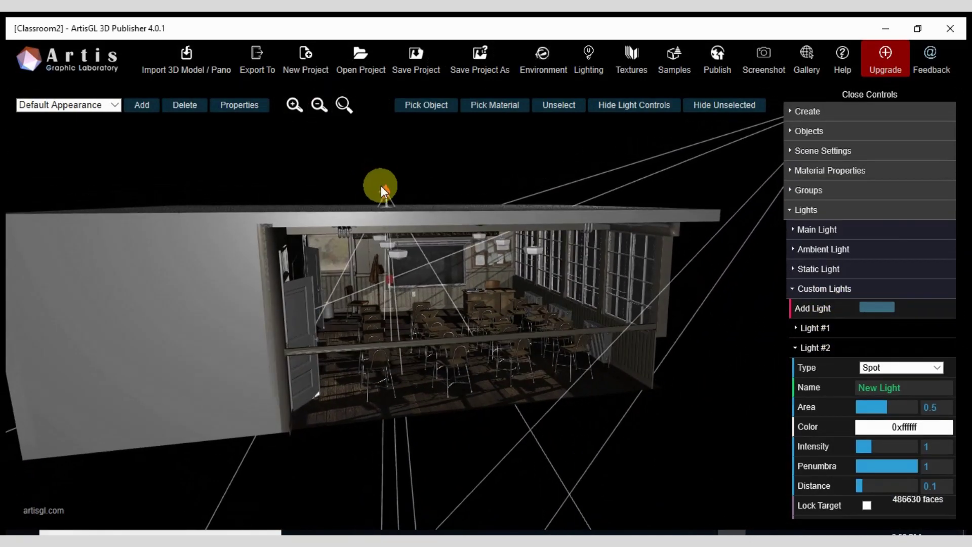
pyautogui.click(385, 198)
pyautogui.moveTo(386, 182); pyautogui.dragTo(428, 233)
pyautogui.moveTo(497, 329); pyautogui.dragTo(453, 353)
pyautogui.click(417, 266)
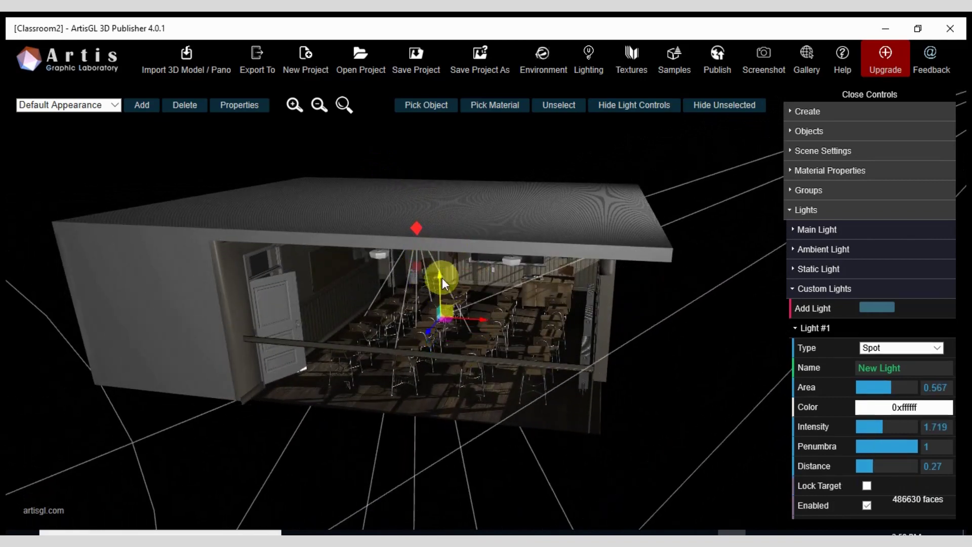
# Step: Shift the second spot light sideways under the classroom ceiling and move its target across the student desks
pyautogui.click(416, 229)
pyautogui.scroll(10, 467, 336)
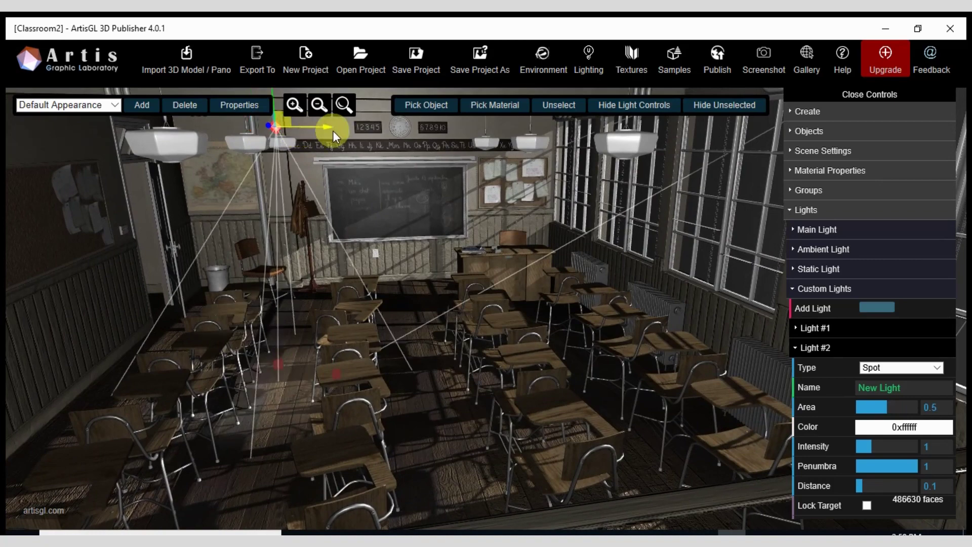
pyautogui.moveTo(333, 131); pyautogui.dragTo(361, 132)
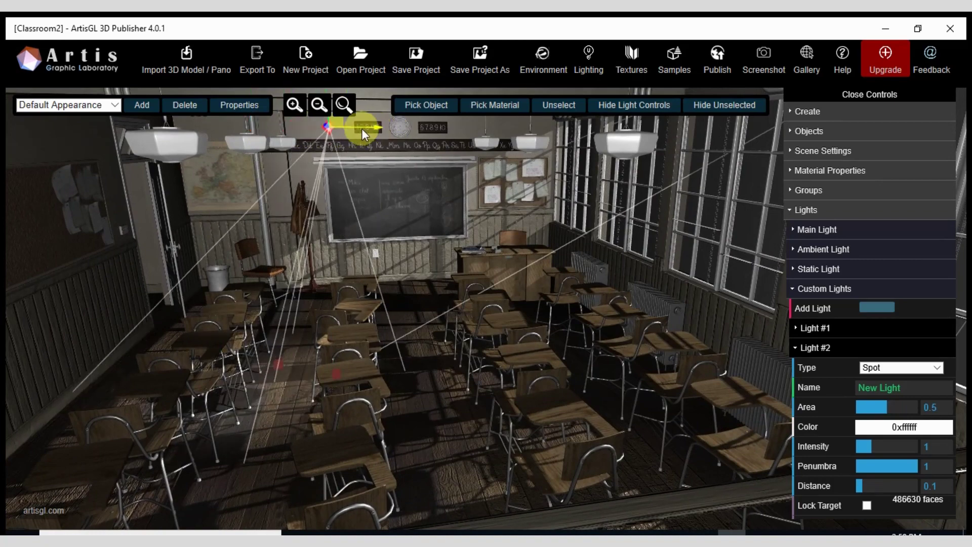
pyautogui.click(278, 368)
pyautogui.moveTo(278, 368); pyautogui.dragTo(412, 360)
# Step: Widen the second spot light's area to about 0.864 and set its shadow resolution to 256
pyautogui.moveTo(886, 407); pyautogui.dragTo(913, 407)
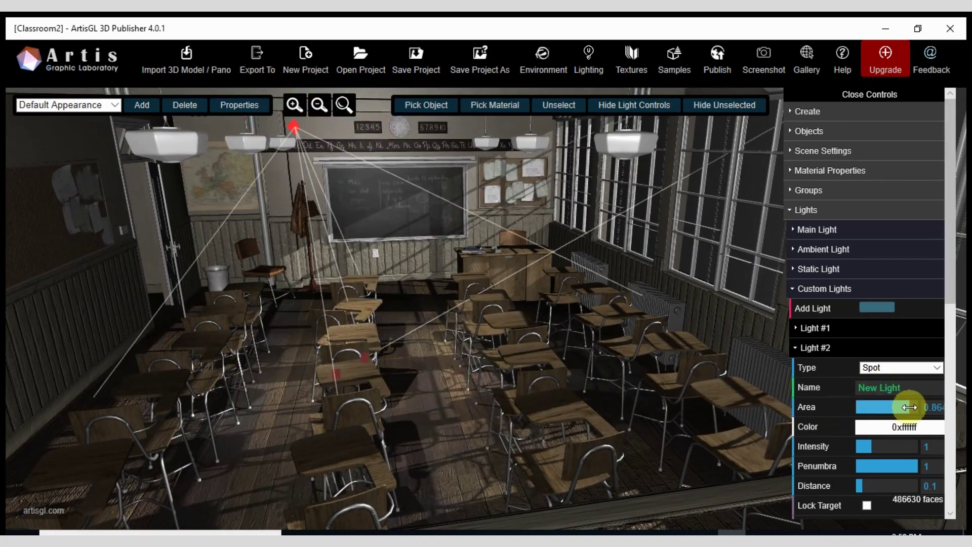
pyautogui.scroll(-2, 867, 354)
pyautogui.scroll(-5, 867, 354)
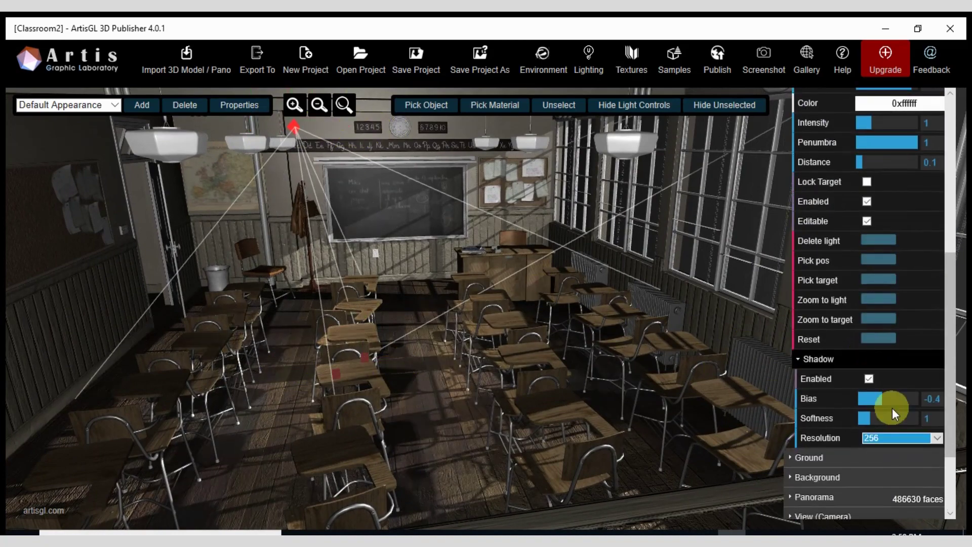
# Step: Disable the first spot light in the custom lights list
pyautogui.click(890, 329)
pyautogui.click(820, 310)
pyautogui.scroll(-3, 846, 387)
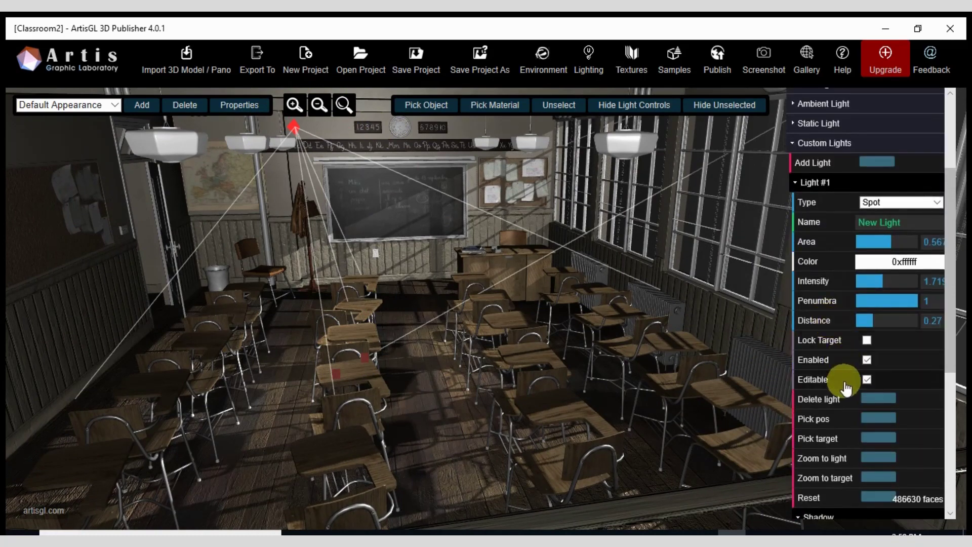
pyautogui.click(828, 163)
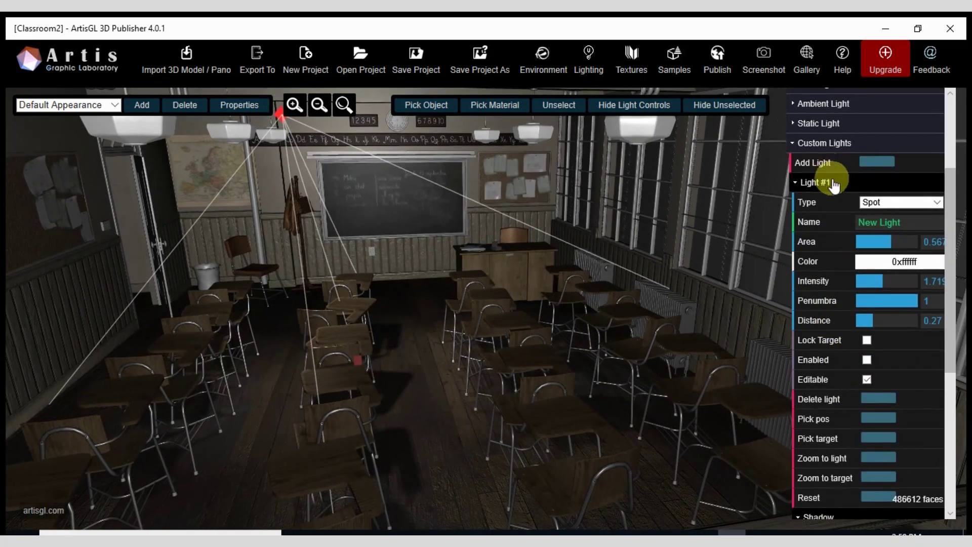
# Step: Set the second spot light's shadow softness to about 4.434 and its area to about 0.887
pyautogui.scroll(-7, 851, 355)
pyautogui.moveTo(858, 400); pyautogui.dragTo(909, 401)
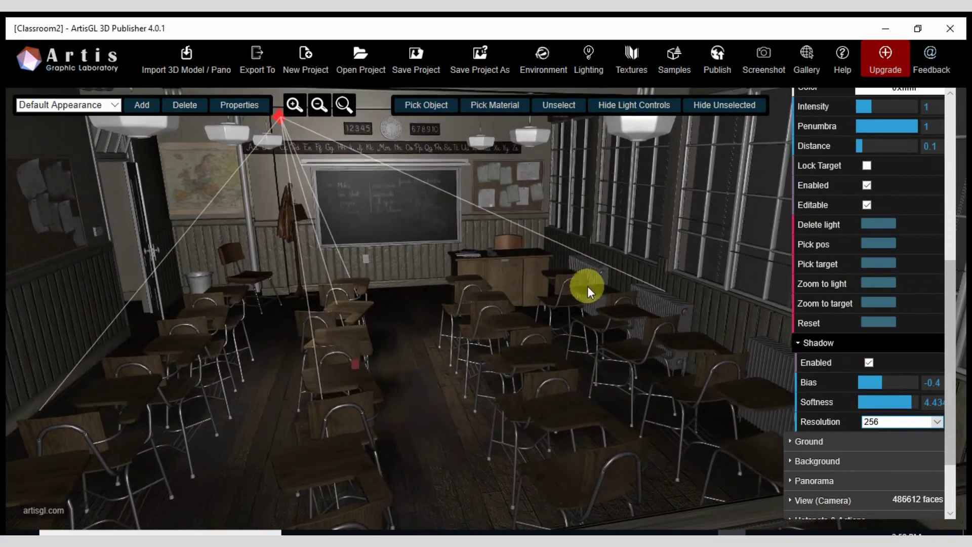
pyautogui.moveTo(586, 282); pyautogui.dragTo(473, 278)
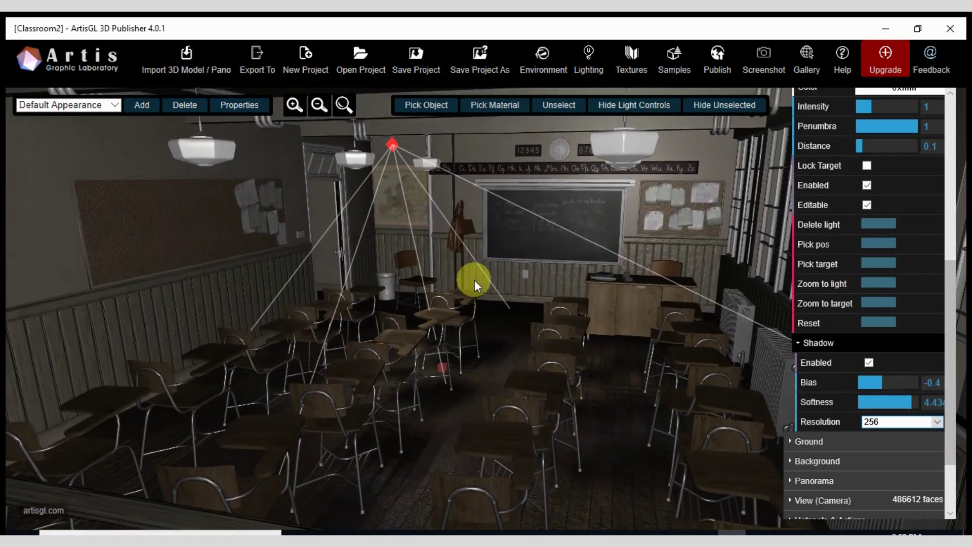
pyautogui.scroll(1, 863, 281)
pyautogui.scroll(2, 860, 275)
pyautogui.moveTo(874, 197); pyautogui.dragTo(910, 197)
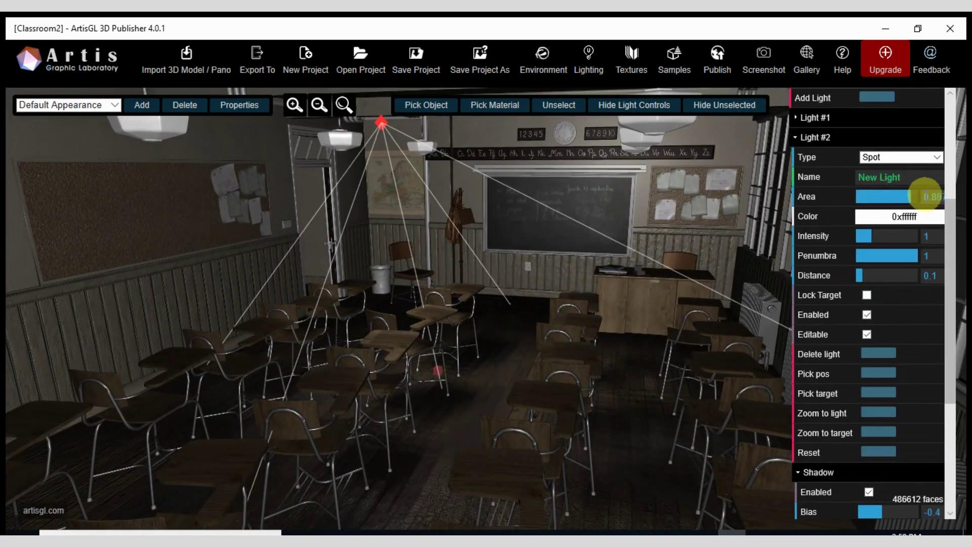
pyautogui.moveTo(423, 283); pyautogui.dragTo(467, 283)
# Step: Enable the first spot light in the custom lights list
pyautogui.scroll(3, 855, 282)
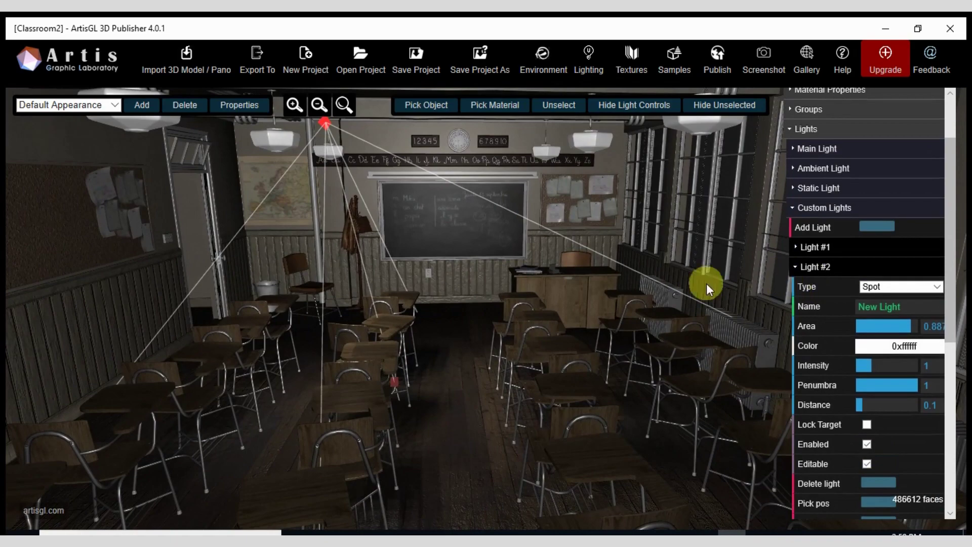
pyautogui.click(833, 269)
pyautogui.moveTo(704, 242); pyautogui.dragTo(676, 242)
pyautogui.click(839, 313)
pyautogui.scroll(-1, 842, 320)
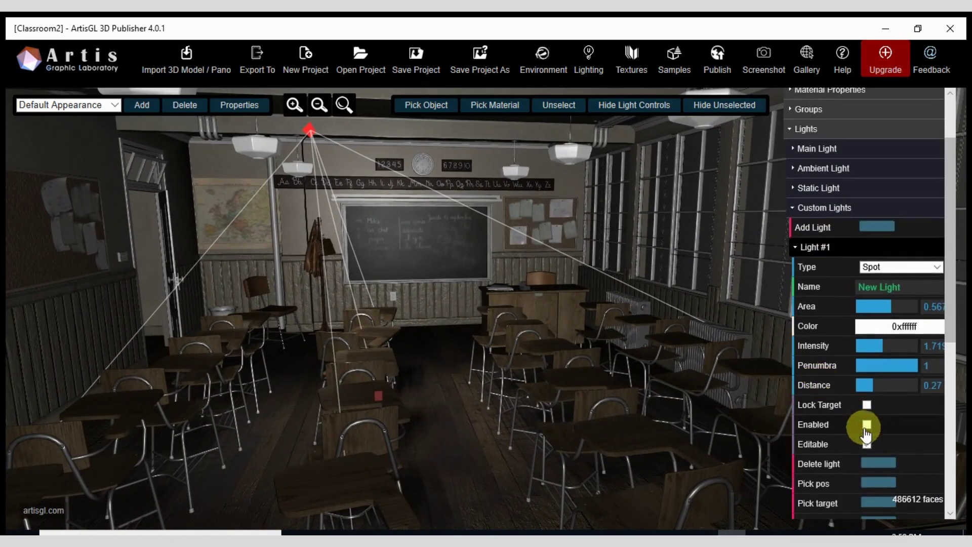
pyautogui.click(867, 425)
# Step: Add a third custom light to the classroom and set its type to Point
pyautogui.moveTo(593, 293); pyautogui.dragTo(792, 265)
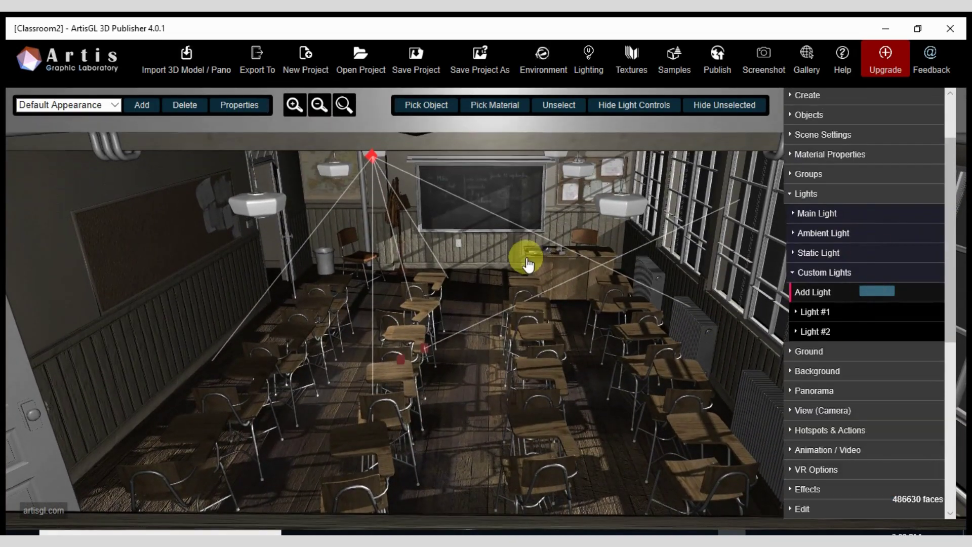
pyautogui.click(526, 263)
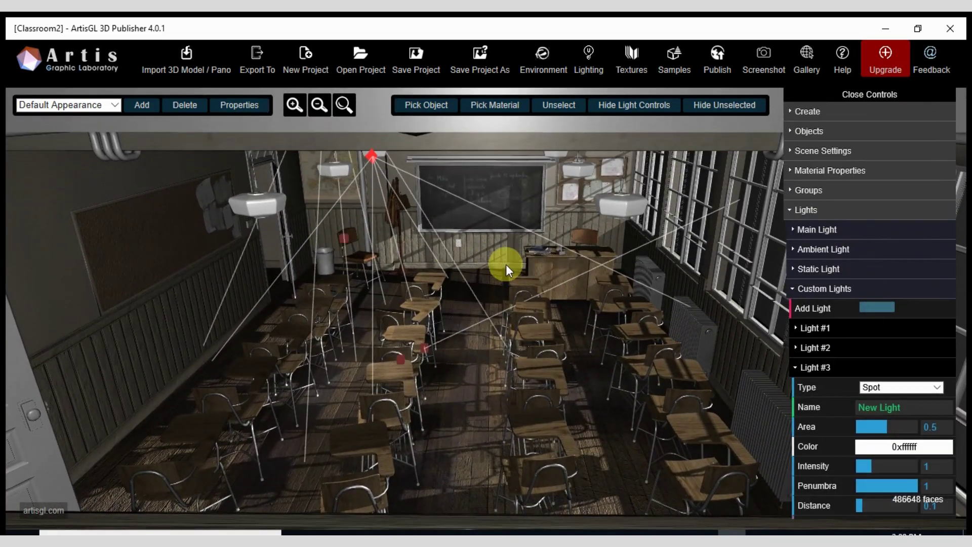
pyautogui.scroll(-3, 493, 261)
pyautogui.click(887, 387)
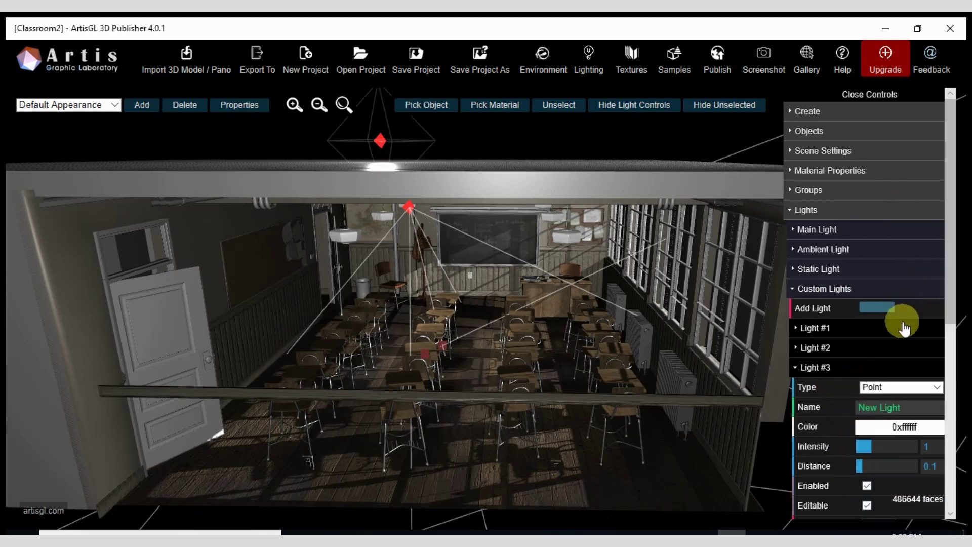
# Step: Move the point light from above the roof into the classroom and set its intensity to about 0.585
pyautogui.scroll(-4, 903, 333)
pyautogui.click(869, 429)
pyautogui.moveTo(370, 140); pyautogui.dragTo(433, 231)
pyautogui.scroll(-3, 850, 379)
pyautogui.moveTo(850, 380); pyautogui.dragTo(859, 381)
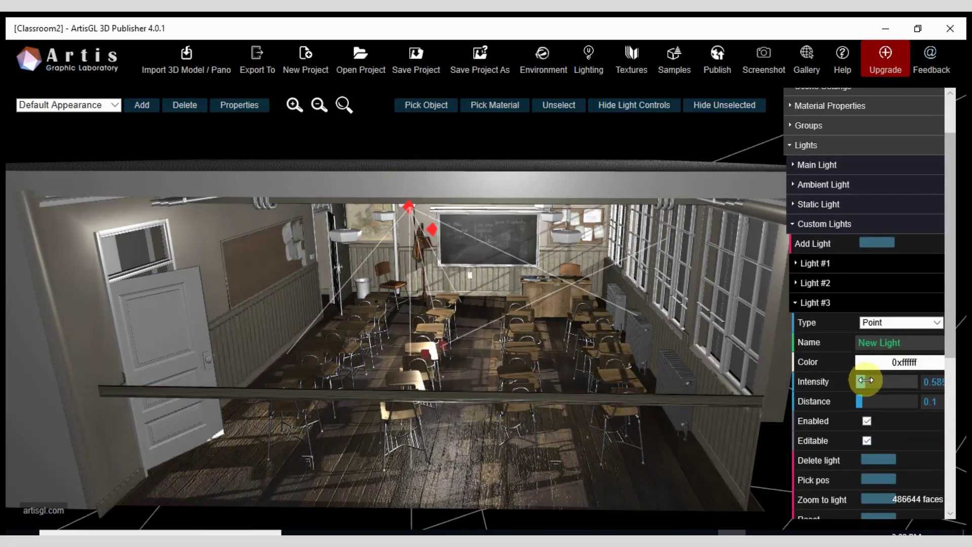
pyautogui.scroll(3, 421, 289)
pyautogui.moveTo(421, 289); pyautogui.dragTo(867, 381)
# Step: Name the first spot light Sun and set its intensity to about 3.273
pyautogui.click(834, 265)
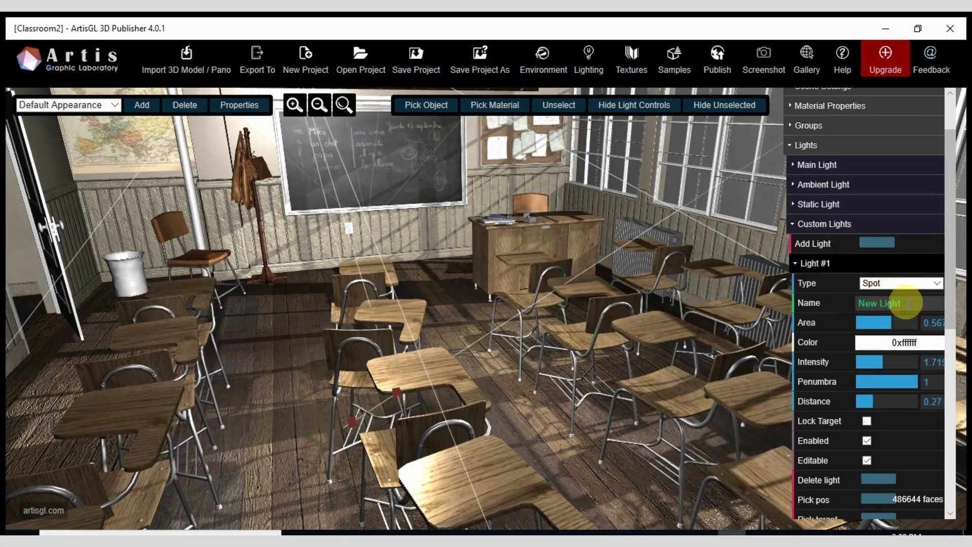
pyautogui.moveTo(883, 362); pyautogui.dragTo(907, 358)
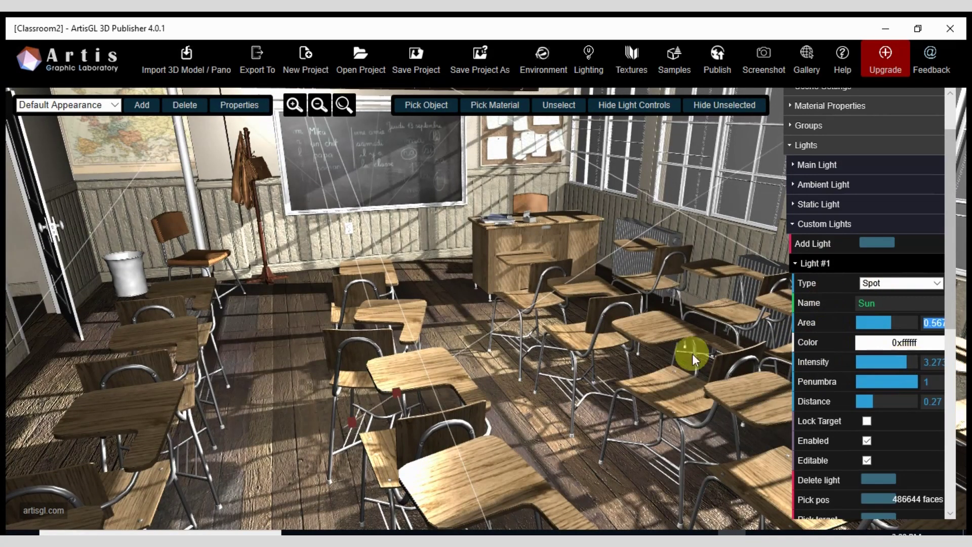
pyautogui.moveTo(690, 351); pyautogui.dragTo(811, 223)
# Step: Apply a forested mountain panoramic image around the classroom and hide the light controls
pyautogui.click(810, 223)
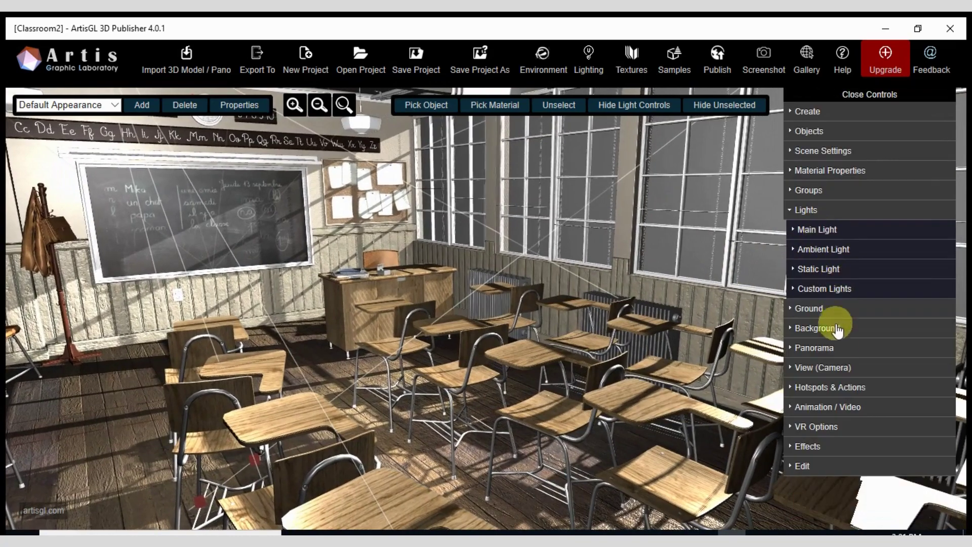
pyautogui.click(835, 347)
pyautogui.click(923, 446)
pyautogui.scroll(-10, 663, 263)
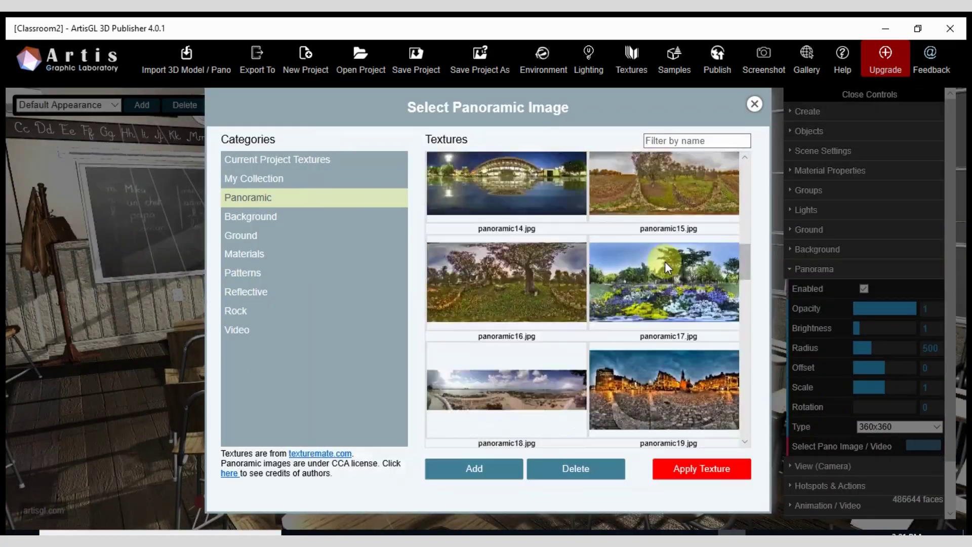
pyautogui.click(719, 466)
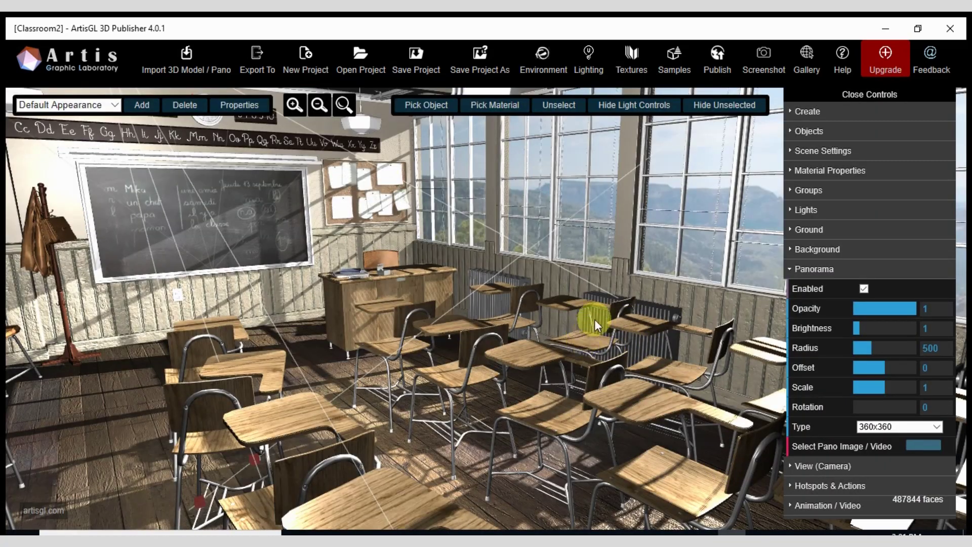
pyautogui.moveTo(595, 319); pyautogui.dragTo(521, 351)
pyautogui.click(627, 105)
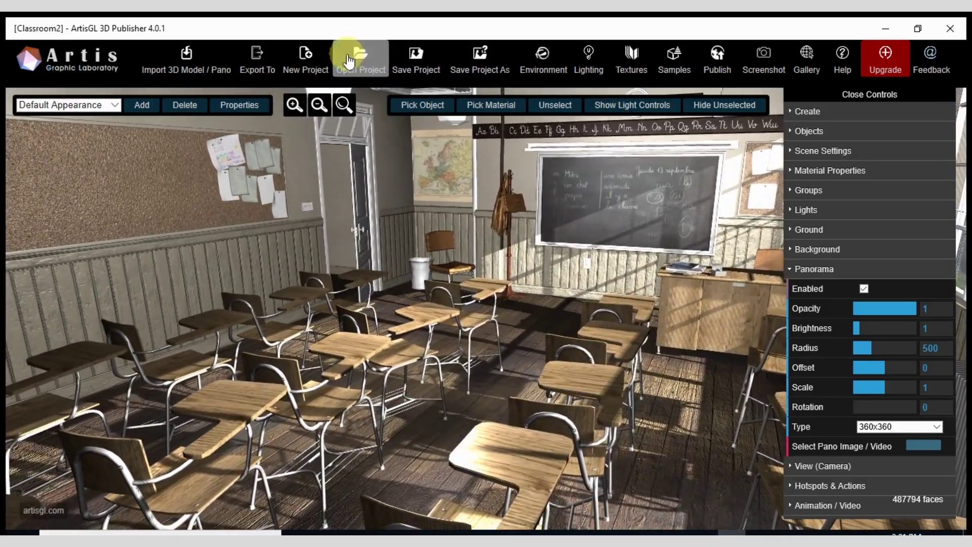
# Step: Pick the woodPlanks material on the classroom wall paneling and set its bump level to about 0.26
pyautogui.click(349, 60)
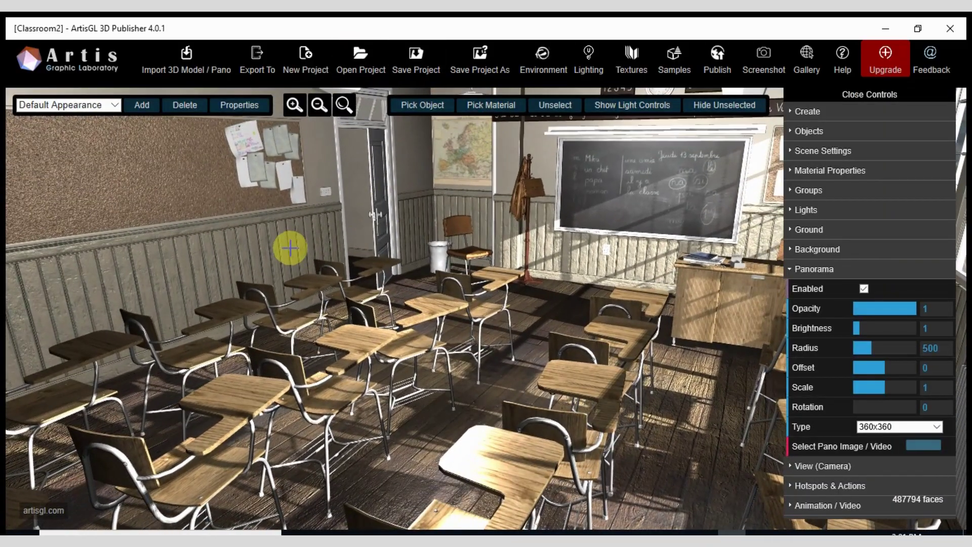
pyautogui.click(287, 247)
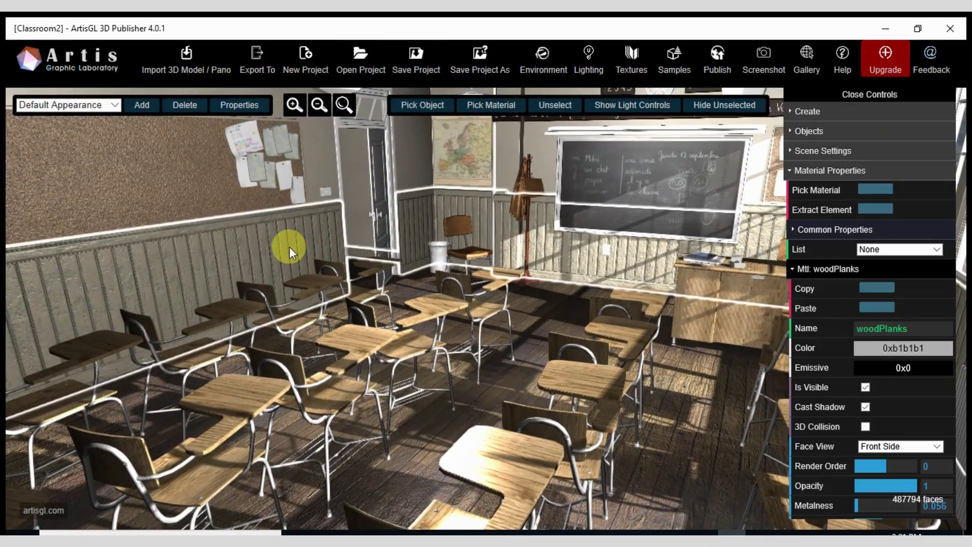
pyautogui.scroll(-5, 820, 385)
pyautogui.click(836, 424)
pyautogui.click(858, 443)
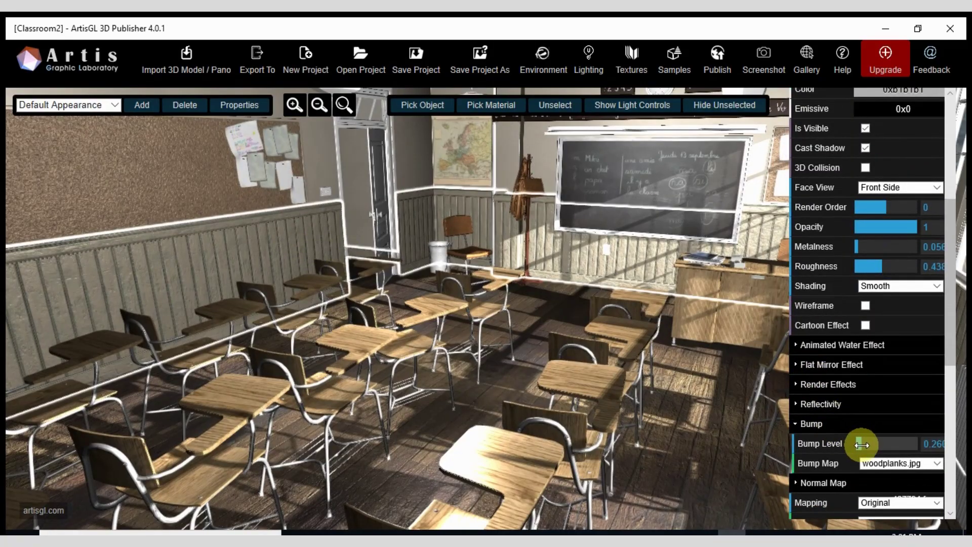
pyautogui.moveTo(777, 402); pyautogui.dragTo(513, 380)
pyautogui.scroll(5, 842, 265)
pyautogui.click(838, 264)
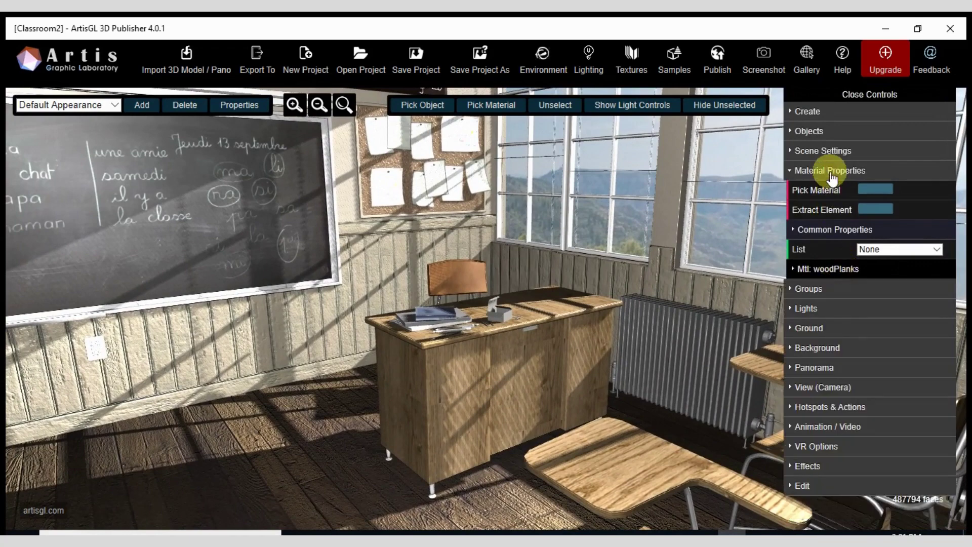
# Step: Reduce the second spot light's area to about 0.761
pyautogui.click(830, 172)
pyautogui.moveTo(724, 361); pyautogui.dragTo(725, 291, button='right')
pyautogui.click(829, 209)
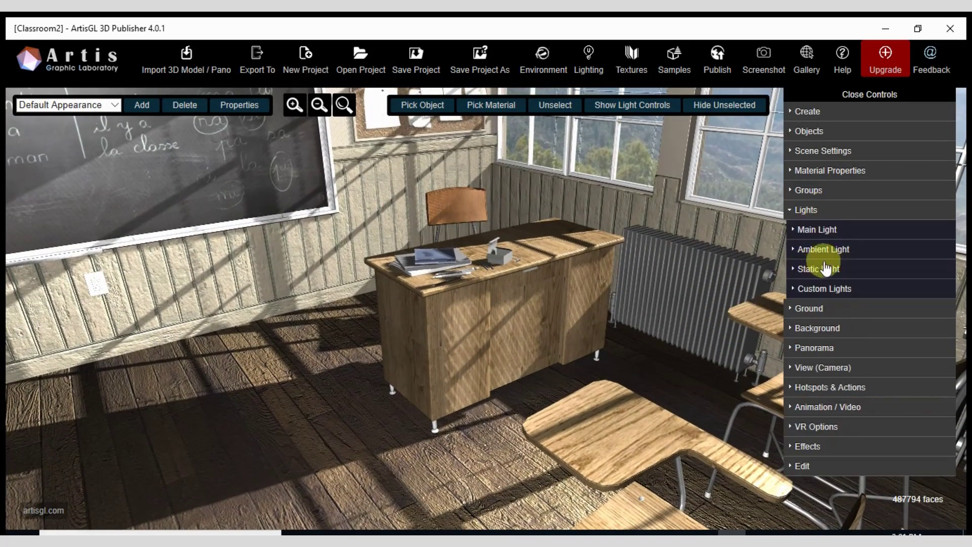
pyautogui.click(824, 291)
pyautogui.click(824, 329)
pyautogui.scroll(-3, 860, 304)
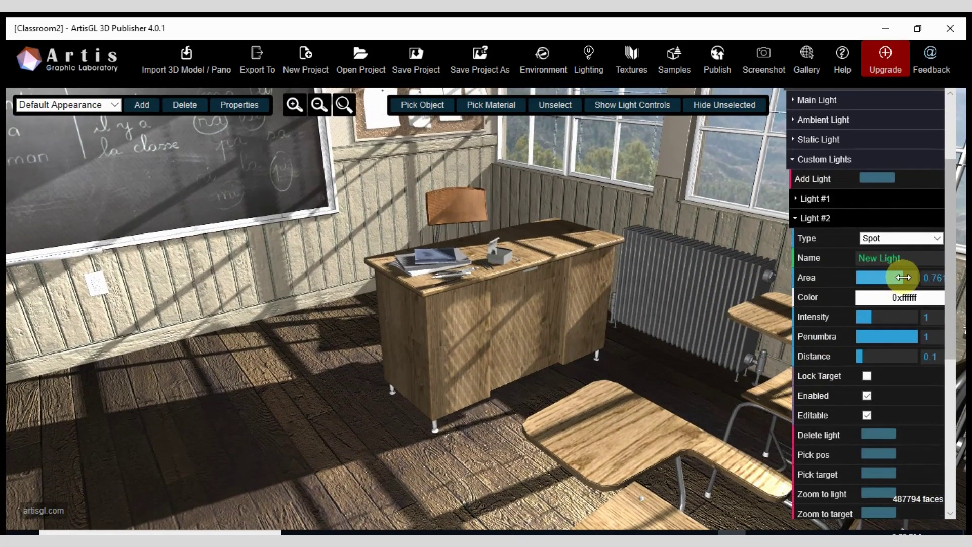
# Step: Set the Sun light's area to about 0.544 and its shadow bias to about -0.975
pyautogui.click(830, 199)
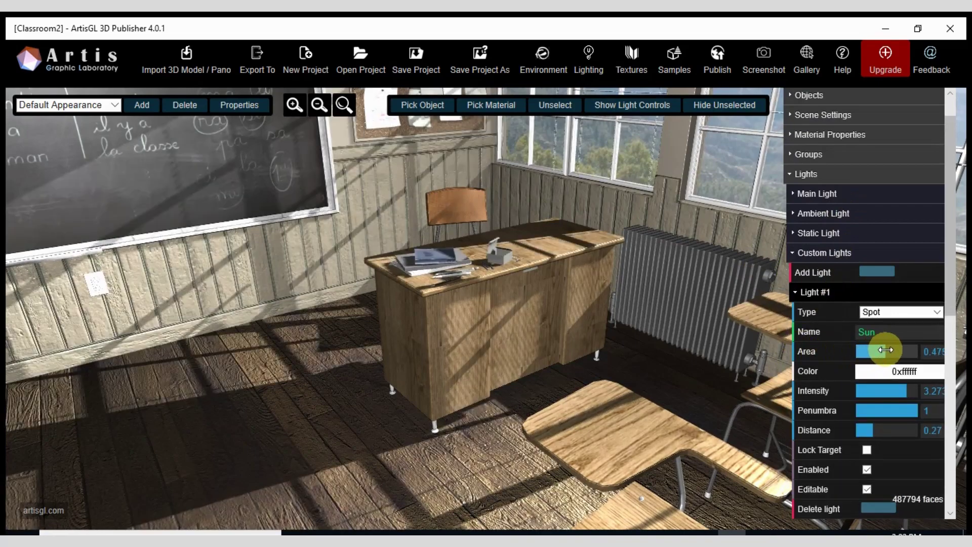
pyautogui.moveTo(886, 349); pyautogui.dragTo(865, 348)
pyautogui.scroll(-10, 618, 320)
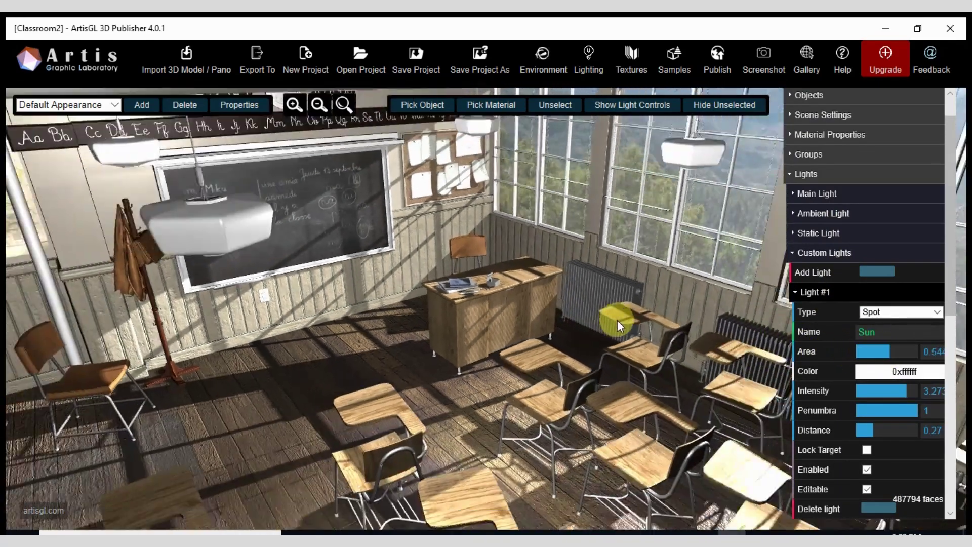
pyautogui.moveTo(587, 328); pyautogui.dragTo(548, 315)
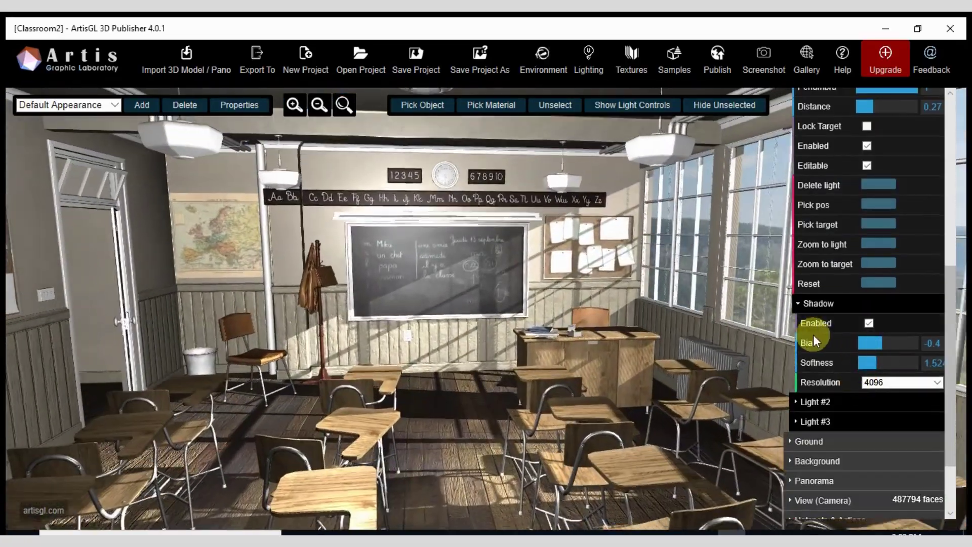
pyautogui.moveTo(883, 344); pyautogui.dragTo(871, 342)
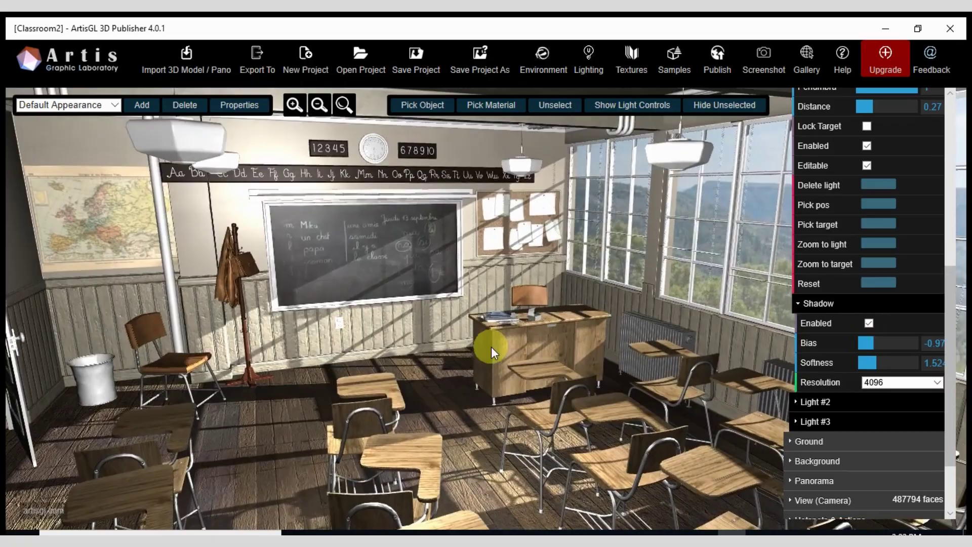
# Step: Show the light controls, reposition the Sun light outside the classroom, and save the project
pyautogui.scroll(-10, 491, 347)
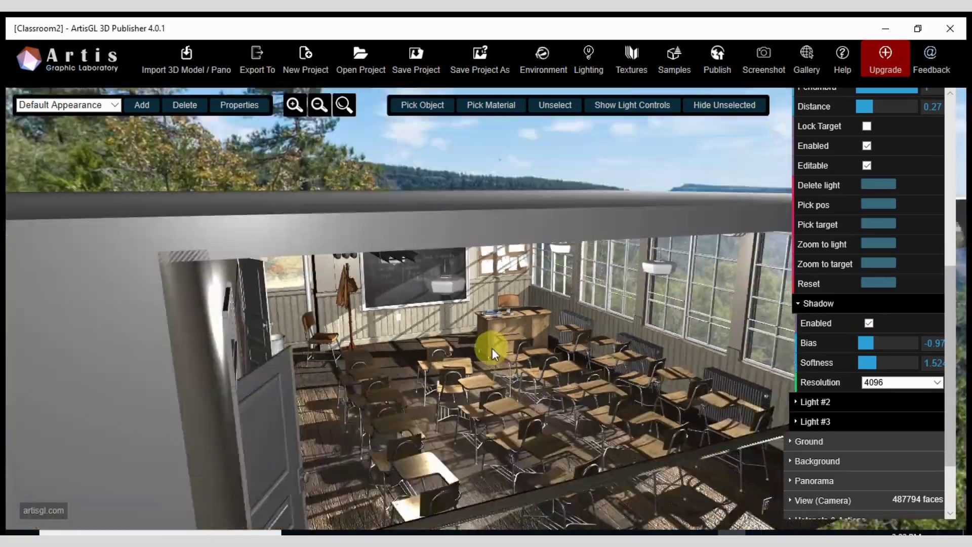
pyautogui.moveTo(492, 348); pyautogui.dragTo(490, 359)
pyautogui.click(632, 106)
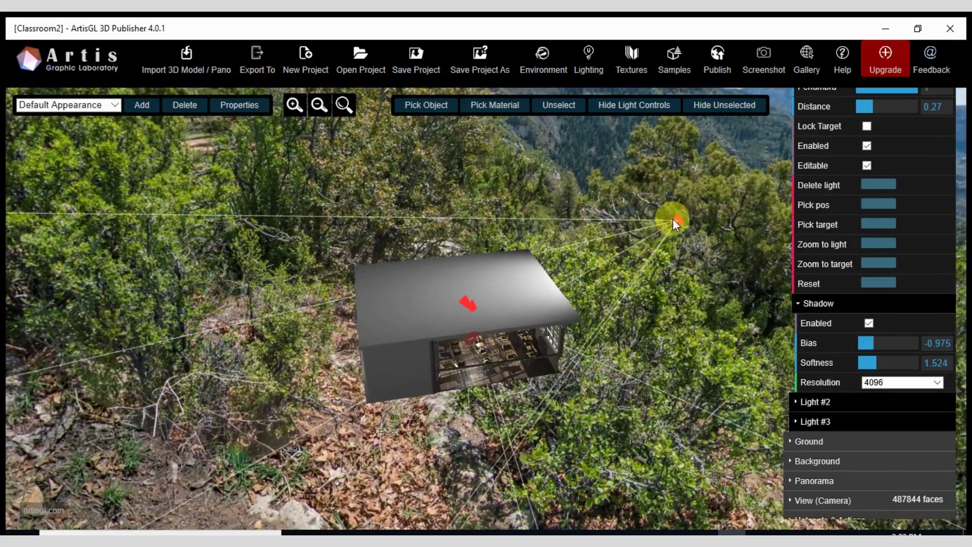
pyautogui.click(673, 218)
pyautogui.moveTo(698, 220)
pyautogui.mouseDown()
pyautogui.moveTo(726, 181)
pyautogui.moveTo(557, 246)
pyautogui.moveTo(752, 224)
pyautogui.moveTo(720, 226)
pyautogui.mouseUp()
pyautogui.scroll(-8, 855, 348)
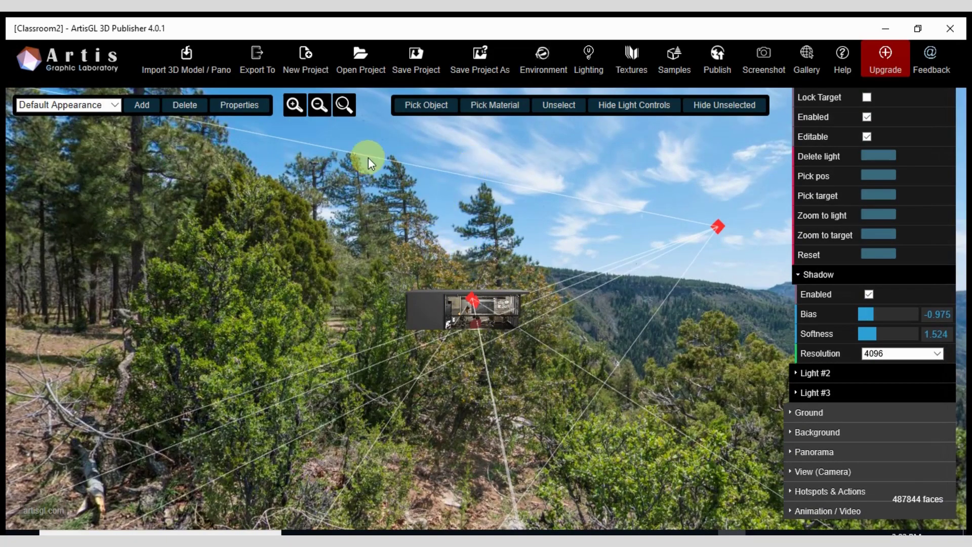
pyautogui.click(792, 534)
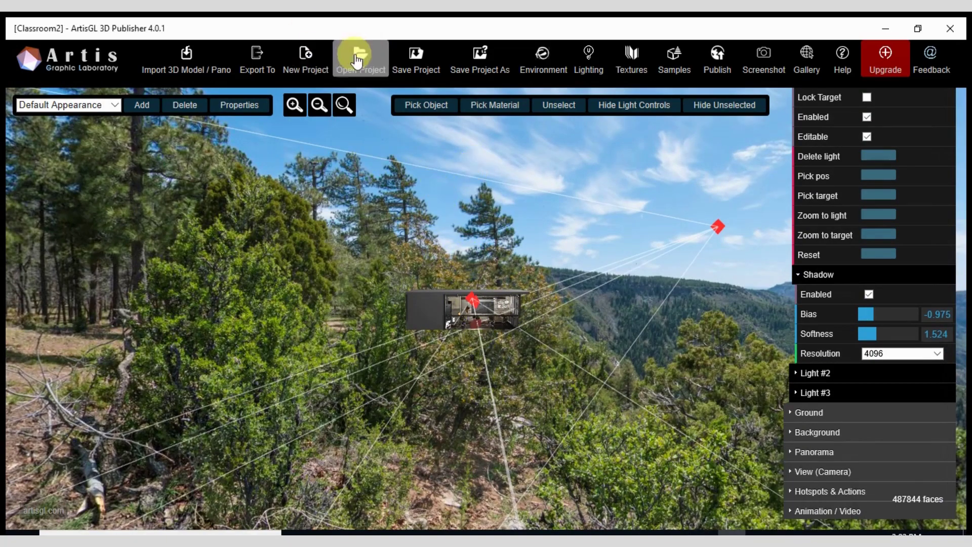
pyautogui.click(417, 58)
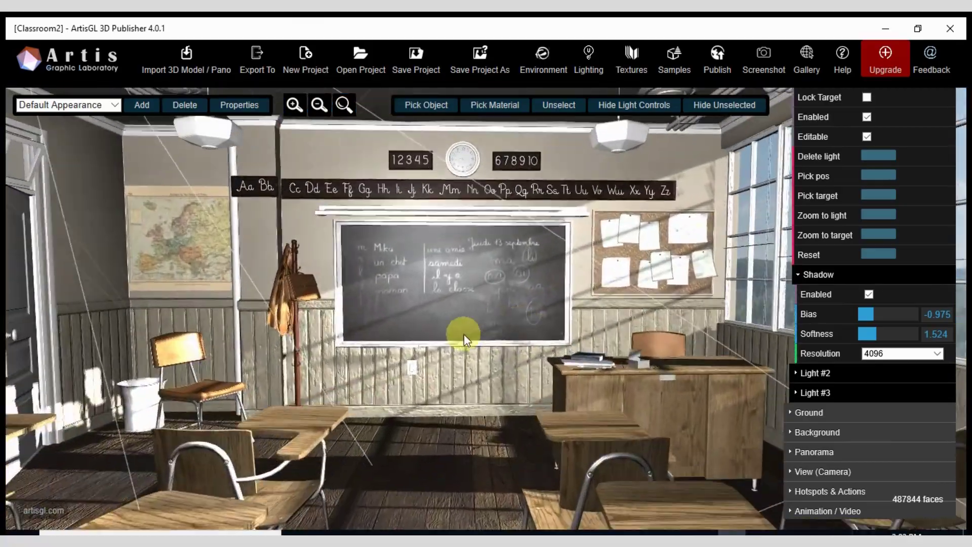
# Step: Narrow the Sun light's area to about 0.279 and select its position marker outside the classroom
pyautogui.moveTo(463, 334); pyautogui.dragTo(617, 370)
pyautogui.scroll(5, 842, 278)
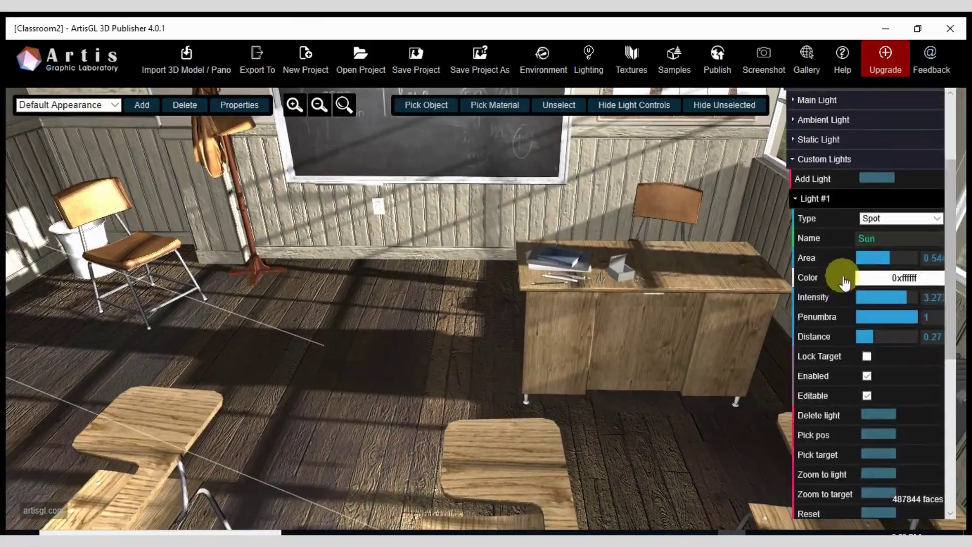
pyautogui.moveTo(883, 256)
pyautogui.mouseDown()
pyautogui.moveTo(860, 256)
pyautogui.moveTo(873, 259)
pyautogui.mouseUp()
pyautogui.scroll(-12, 627, 319)
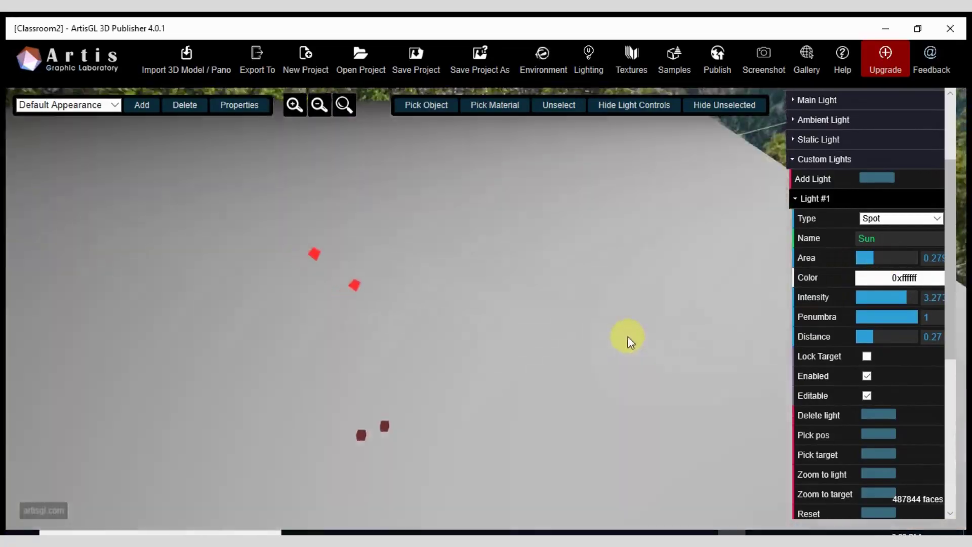
pyautogui.moveTo(628, 341); pyautogui.dragTo(671, 343)
pyautogui.scroll(-5, 535, 381)
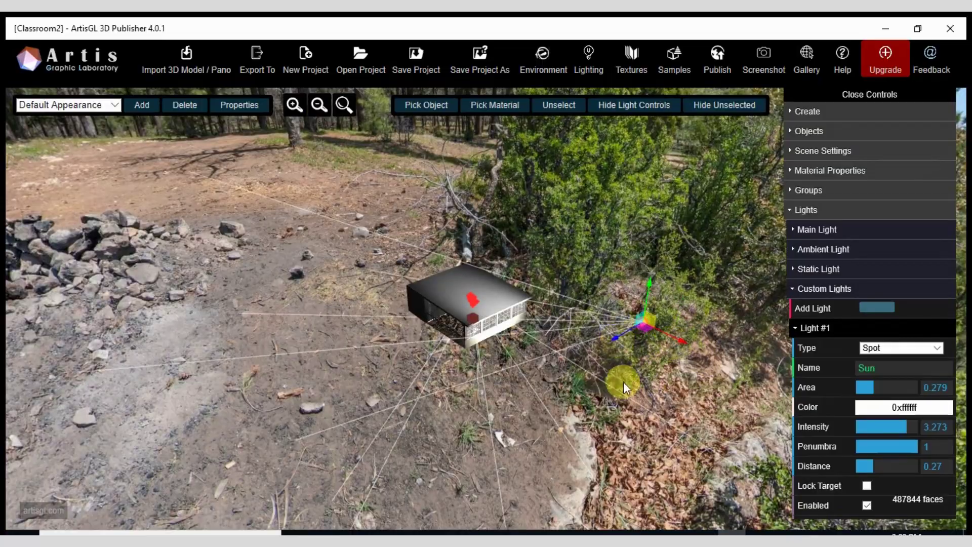
# Step: Widen the Sun light's area slightly while checking the classroom interior
pyautogui.scroll(12, 480, 378)
pyautogui.moveTo(624, 382); pyautogui.dragTo(514, 400)
pyautogui.scroll(12, 493, 347)
pyautogui.moveTo(870, 388)
pyautogui.mouseDown()
pyautogui.moveTo(859, 386)
pyautogui.moveTo(881, 387)
pyautogui.mouseUp()
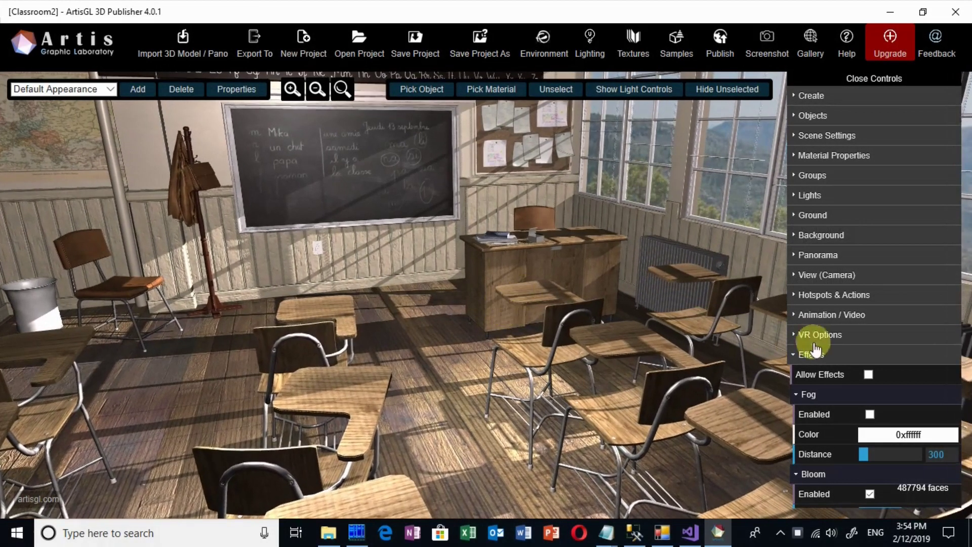
# Step: Allow rendering effects for the scene so that bloom and ambient occlusion apply
pyautogui.scroll(-1, 807, 336)
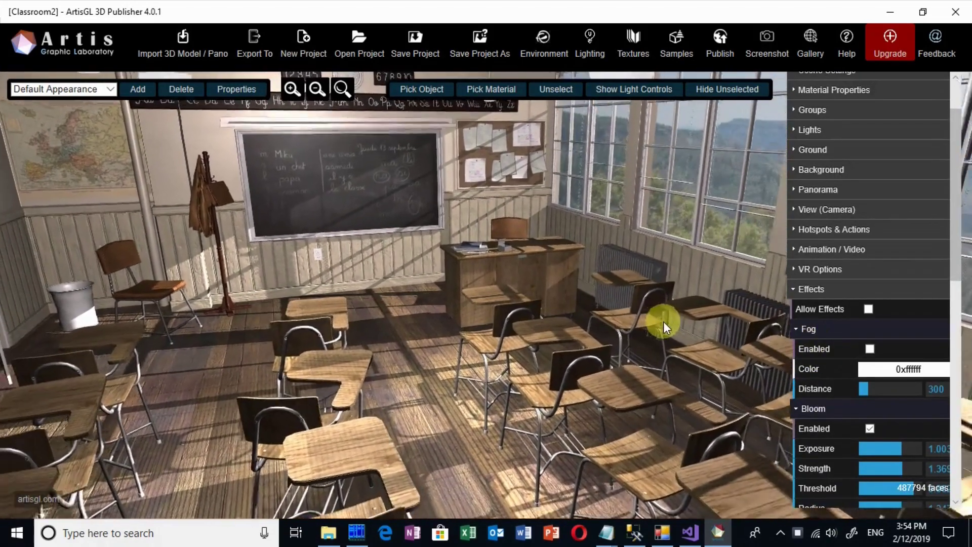
pyautogui.scroll(-2, 833, 354)
pyautogui.scroll(-1, 831, 356)
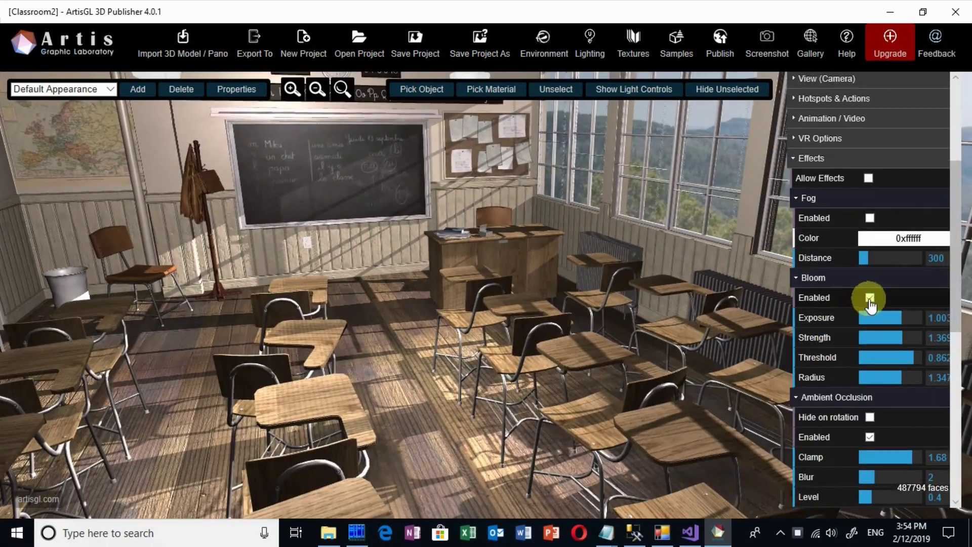
pyautogui.click(869, 178)
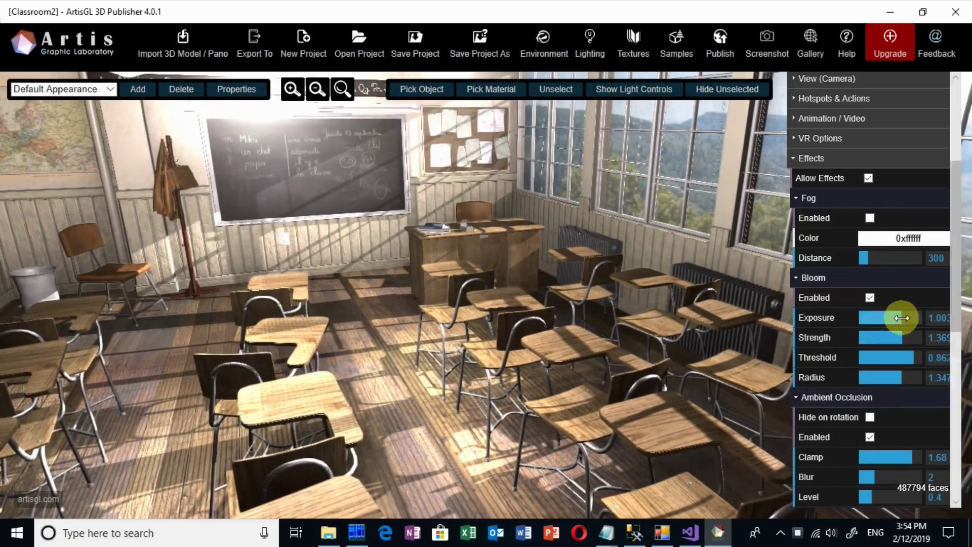
# Step: Set the bloom exposure to about 1.01 and the ambient occlusion level to about 0.47
pyautogui.moveTo(902, 318); pyautogui.dragTo(895, 317)
pyautogui.scroll(-2, 875, 349)
pyautogui.moveTo(872, 431)
pyautogui.mouseDown()
pyautogui.moveTo(894, 426)
pyautogui.moveTo(868, 428)
pyautogui.mouseUp()
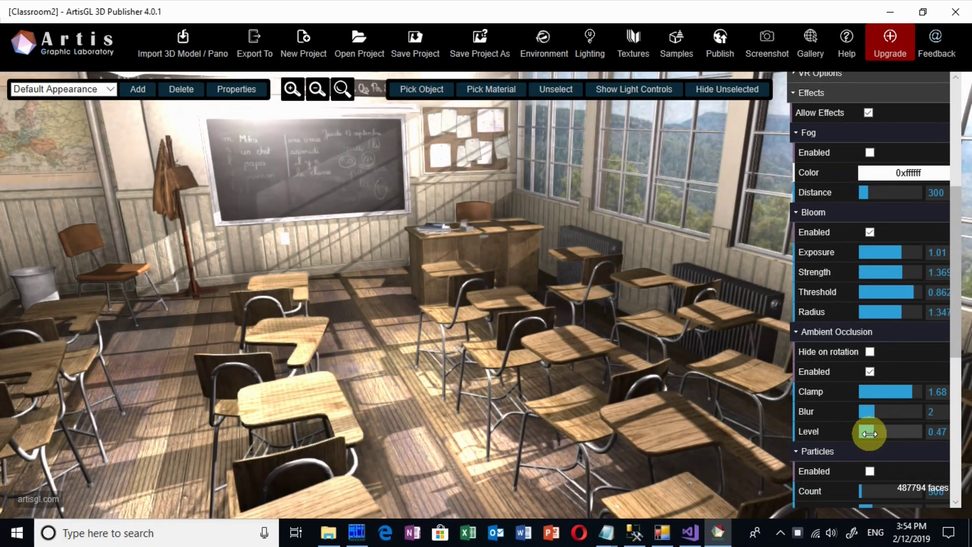
# Step: Set the ambient occlusion clamp to about 1.77, blur to 2 and level to about 0.36, and the image effects brightness to 0.08
pyautogui.click(868, 409)
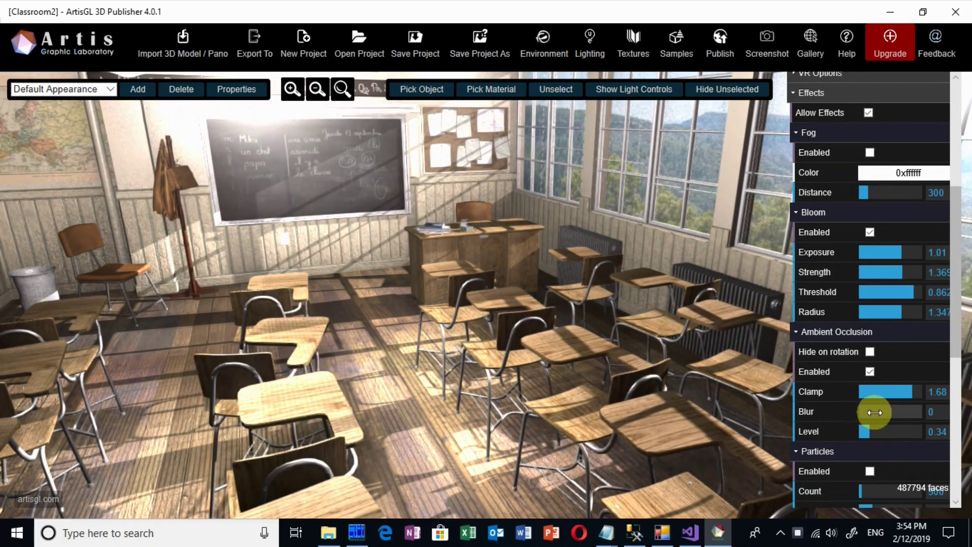
pyautogui.moveTo(878, 412)
pyautogui.mouseDown()
pyautogui.moveTo(863, 431)
pyautogui.moveTo(875, 431)
pyautogui.mouseUp()
pyautogui.click(870, 431)
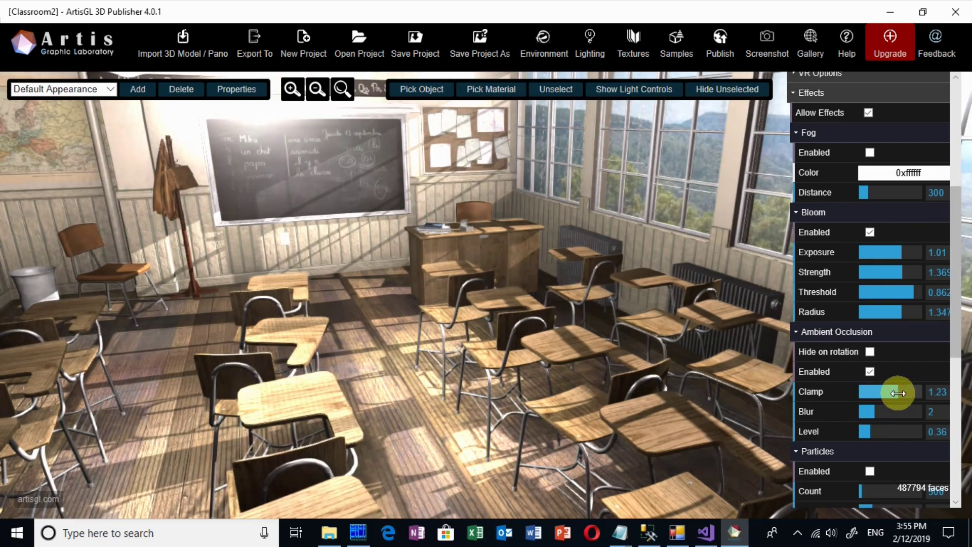
pyautogui.moveTo(901, 393); pyautogui.dragTo(915, 393)
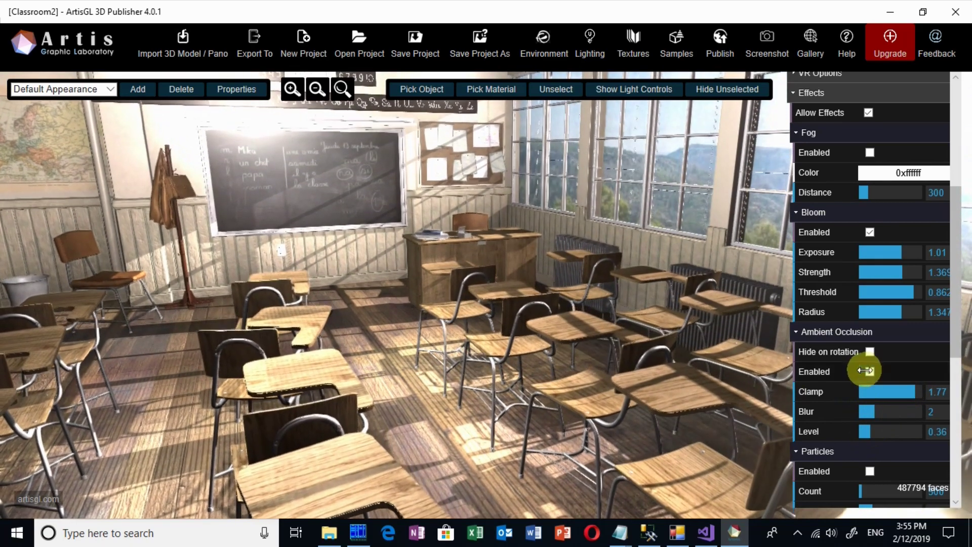
pyautogui.scroll(-7, 864, 369)
pyautogui.moveTo(897, 343); pyautogui.dragTo(888, 336)
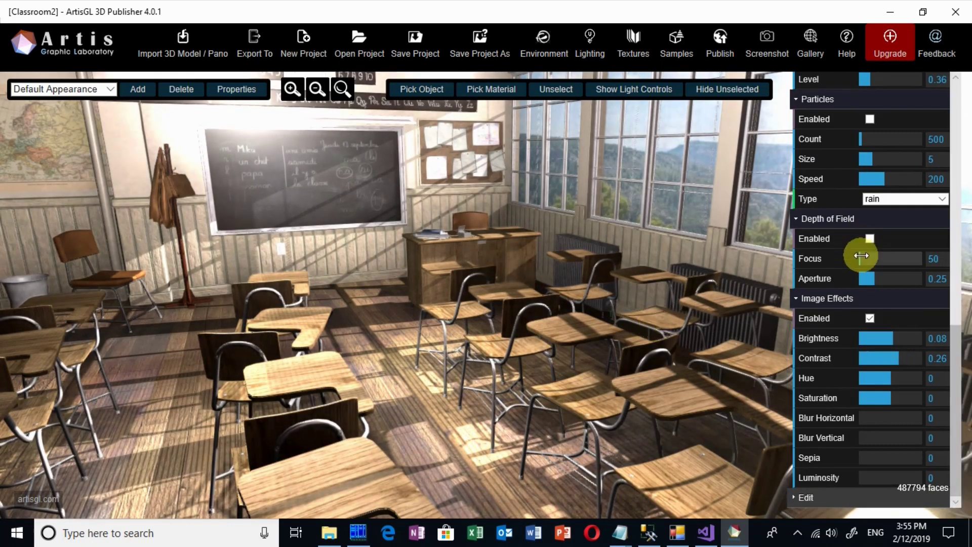
# Step: Add a new animation, open it for editing, and save a starting key frame of the classroom view
pyautogui.scroll(5, 840, 177)
pyautogui.scroll(4, 833, 172)
pyautogui.click(833, 196)
pyautogui.moveTo(673, 329); pyautogui.dragTo(630, 264)
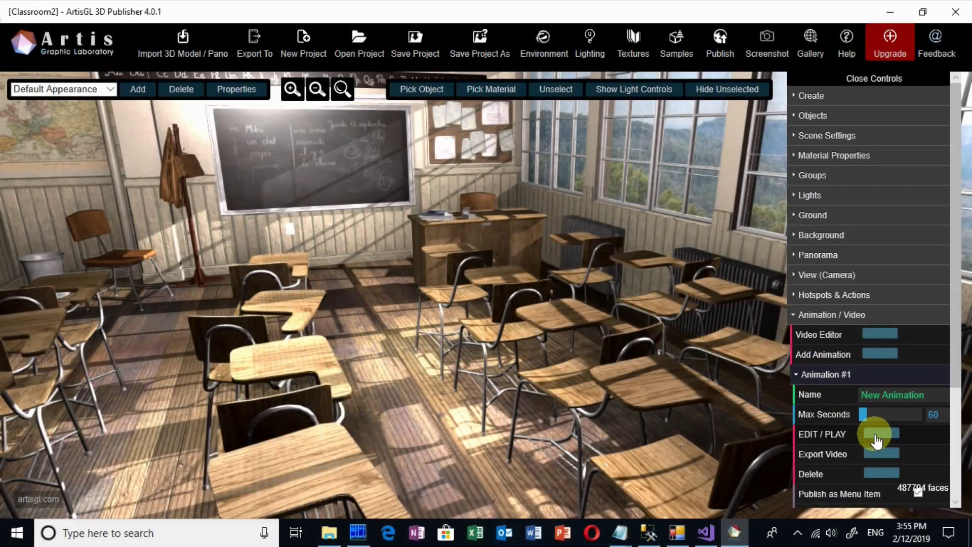
pyautogui.click(879, 434)
pyautogui.click(220, 505)
# Step: Turn the camera towards the middle of the classroom and add a key frame at 10 seconds
pyautogui.moveTo(456, 345); pyautogui.dragTo(395, 350)
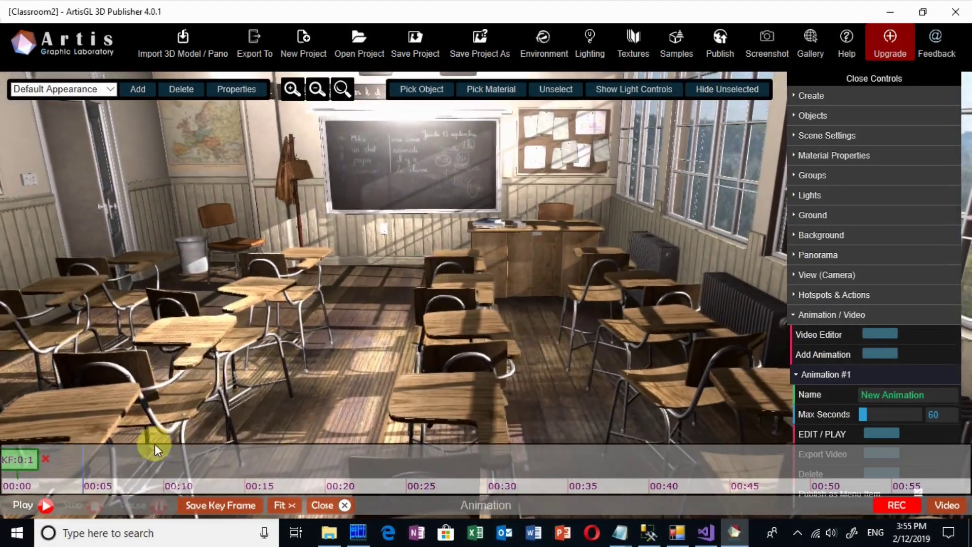
pyautogui.click(83, 466)
pyautogui.doubleClick(164, 460)
# Step: Add camera key frames at 20 and 28 seconds, moving in over the front desks and on to the teacher's desk
pyautogui.moveTo(440, 329); pyautogui.dragTo(435, 344)
pyautogui.scroll(5, 435, 341)
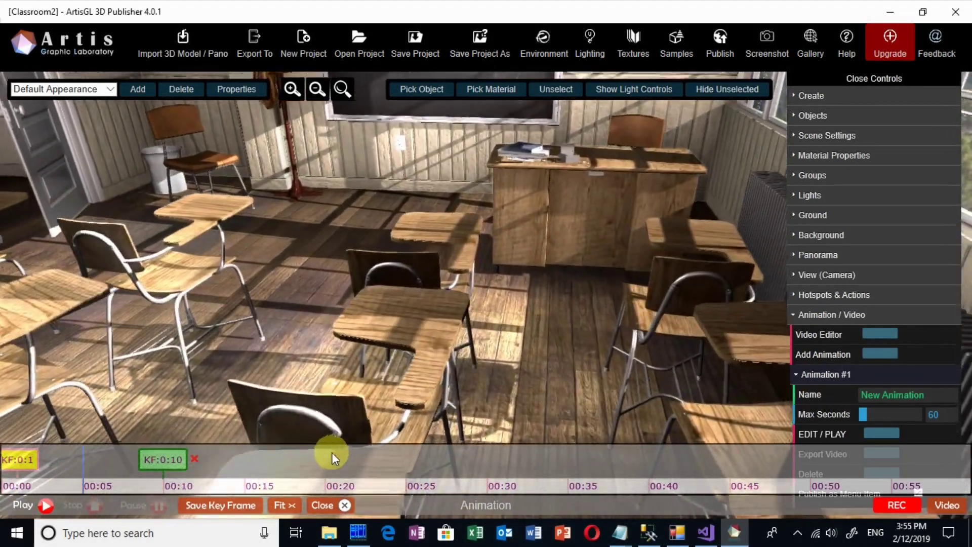
pyautogui.doubleClick(325, 459)
pyautogui.moveTo(515, 235); pyautogui.dragTo(447, 349)
pyautogui.doubleClick(454, 459)
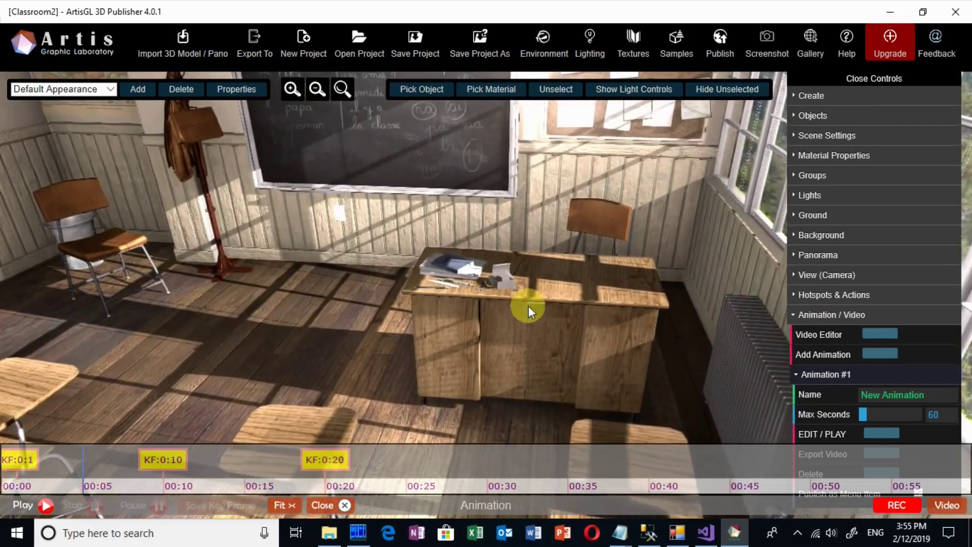
# Step: Select the Sun spot light outside the classroom and move it to directly above the roof
pyautogui.scroll(-2, 500, 301)
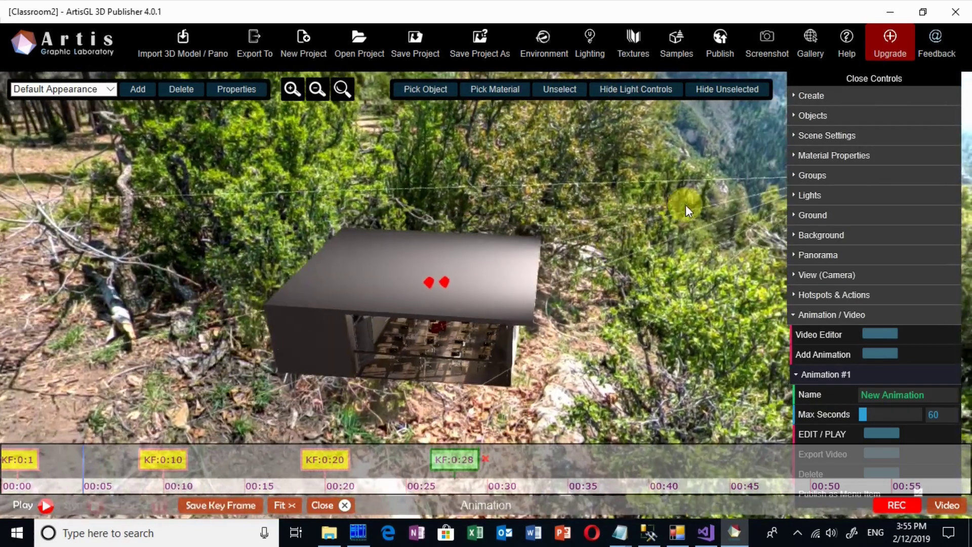
pyautogui.scroll(-5, 686, 204)
pyautogui.click(729, 215)
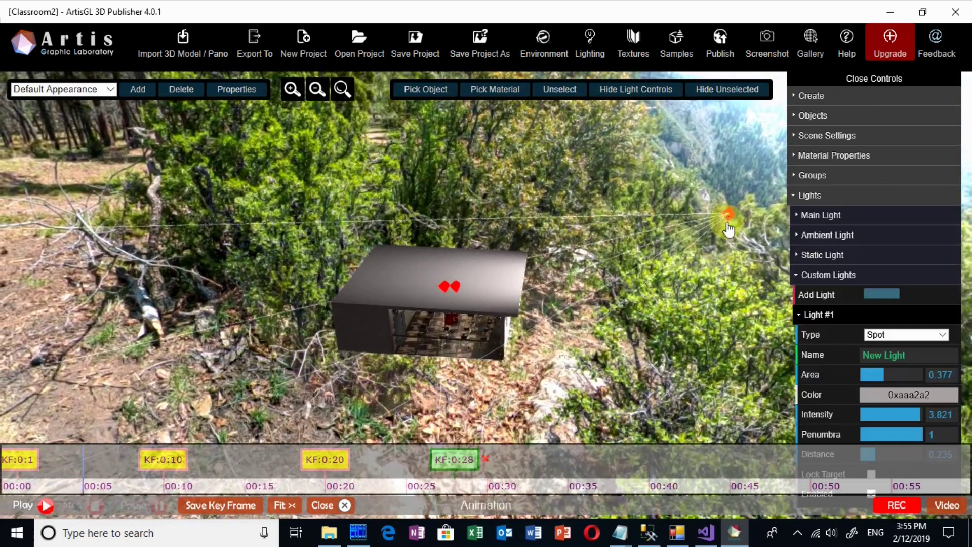
pyautogui.moveTo(756, 214); pyautogui.dragTo(492, 213)
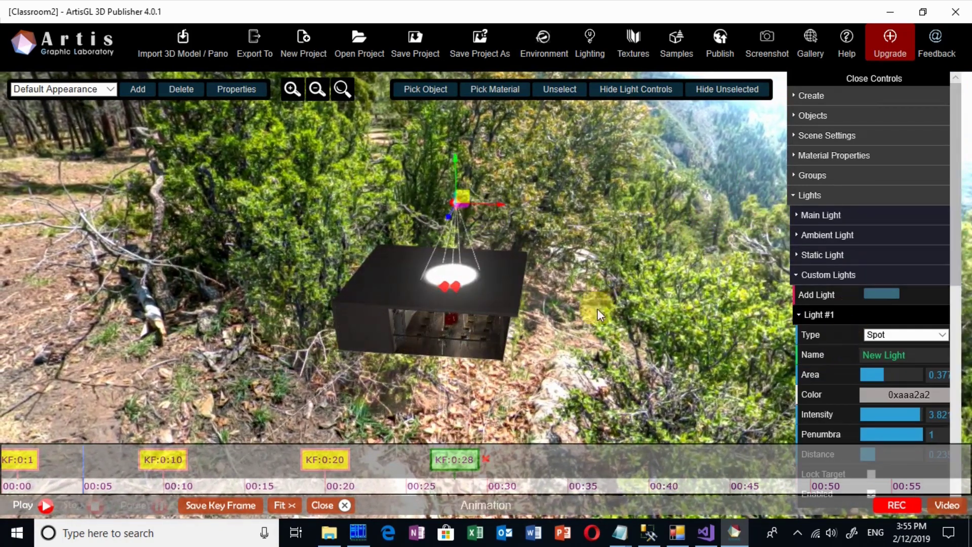
# Step: Lower the panorama's brightness to 0 for a night-time background
pyautogui.click(820, 196)
pyautogui.click(829, 254)
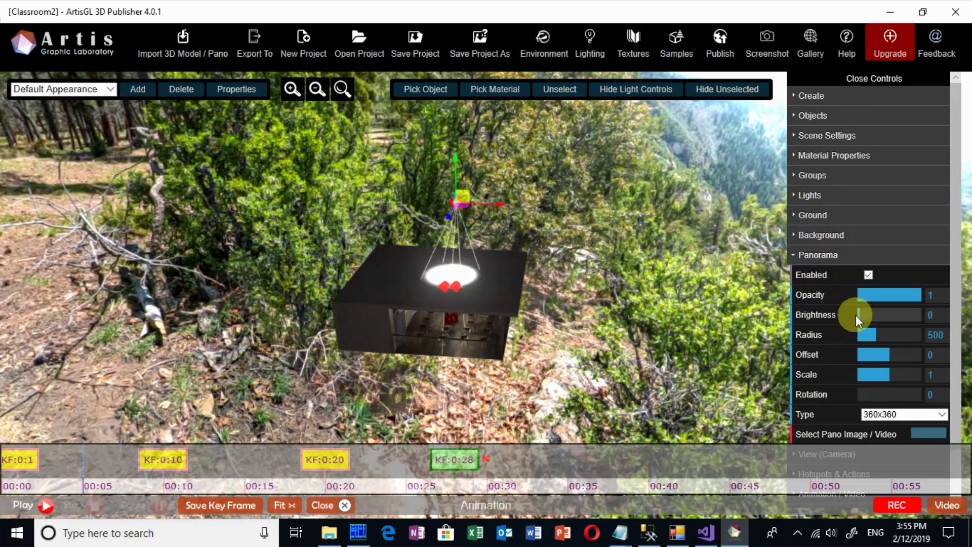
pyautogui.moveTo(855, 315); pyautogui.dragTo(846, 316)
# Step: Bring the camera back inside facing the blackboard and set the ambient light's intensity to 0
pyautogui.moveTo(522, 350); pyautogui.dragTo(603, 327)
pyautogui.scroll(8, 603, 327)
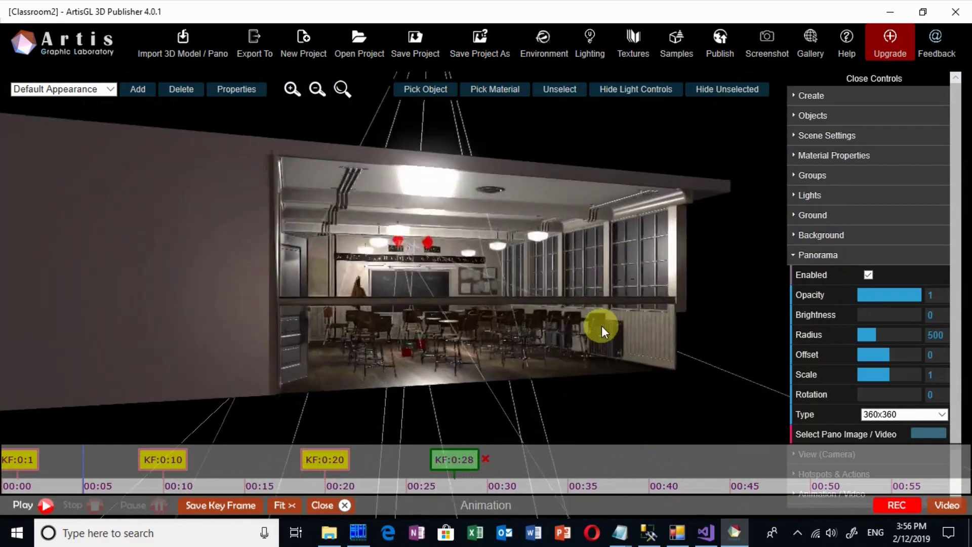
pyautogui.scroll(5, 601, 326)
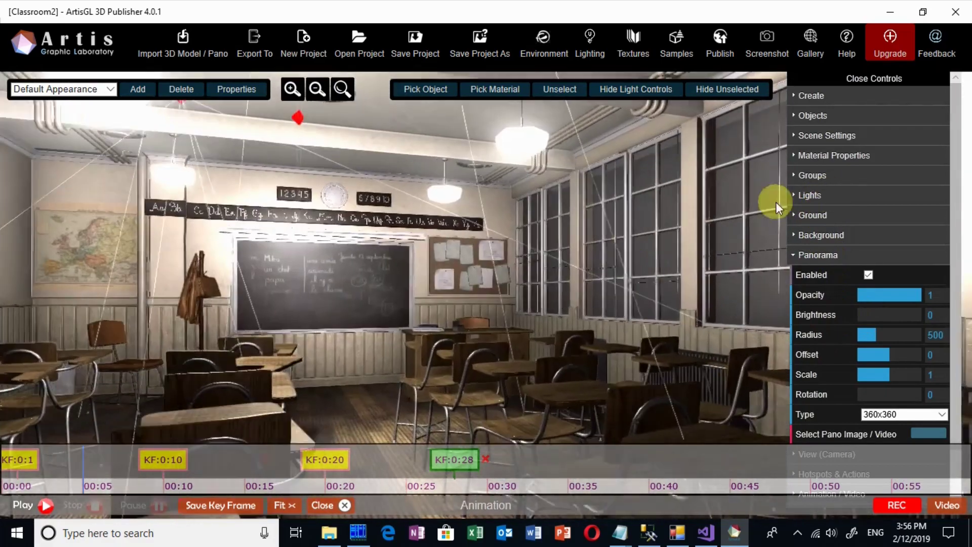
pyautogui.click(810, 196)
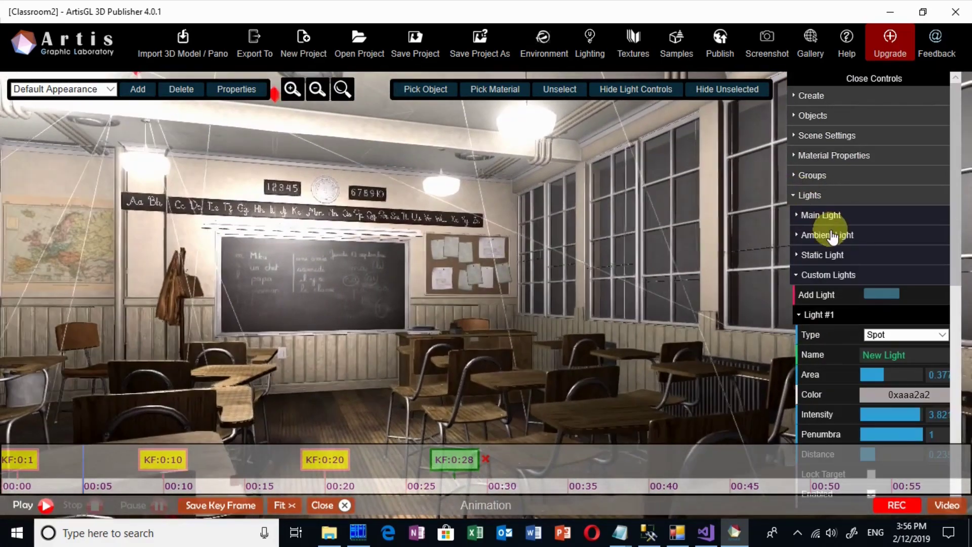
pyautogui.click(831, 231)
pyautogui.moveTo(860, 274); pyautogui.dragTo(813, 273)
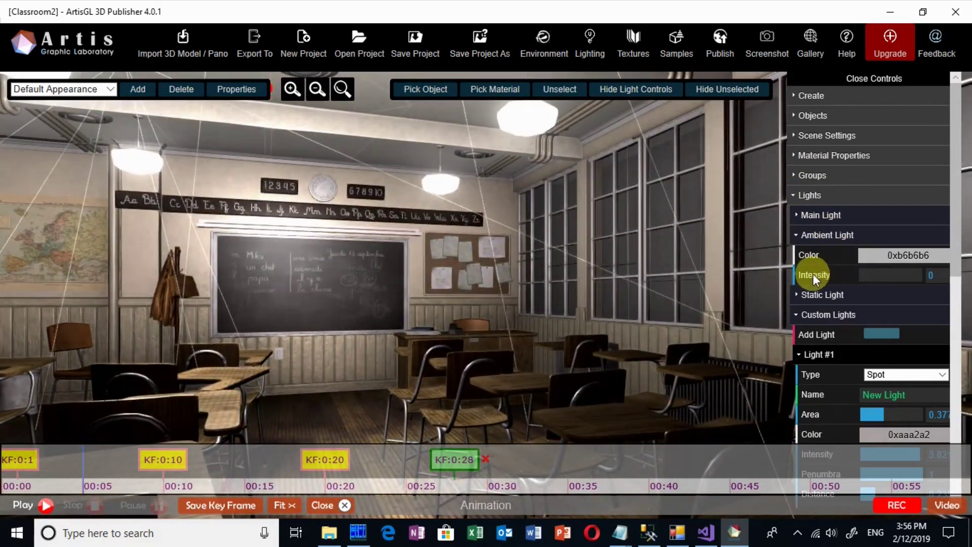
# Step: Set the static light's intensity to 0.04 and store the dark classroom as a key frame at 37 seconds
pyautogui.click(831, 235)
pyautogui.click(829, 254)
pyautogui.moveTo(863, 314); pyautogui.dragTo(852, 314)
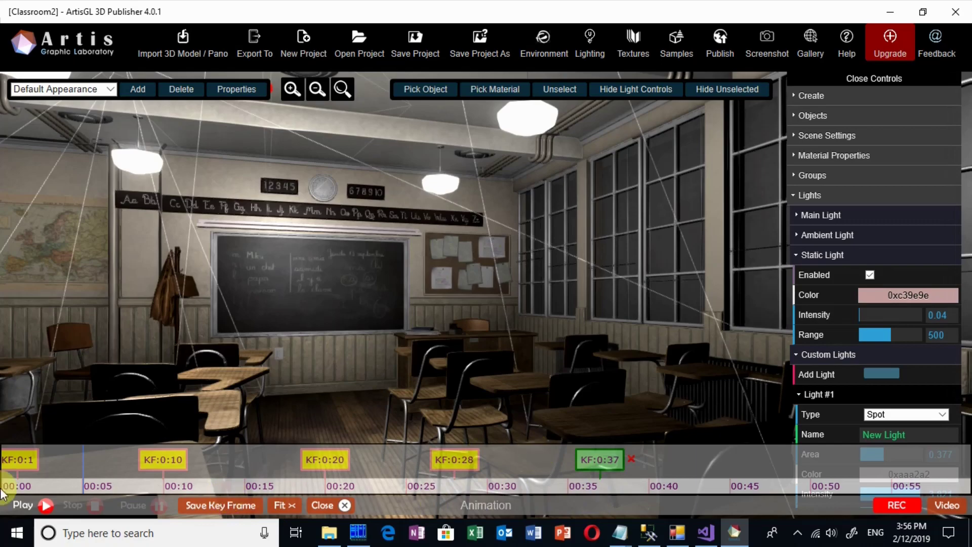
# Step: Play the animation through its camera moves and lighting change, and stop the playback
pyautogui.click(32, 504)
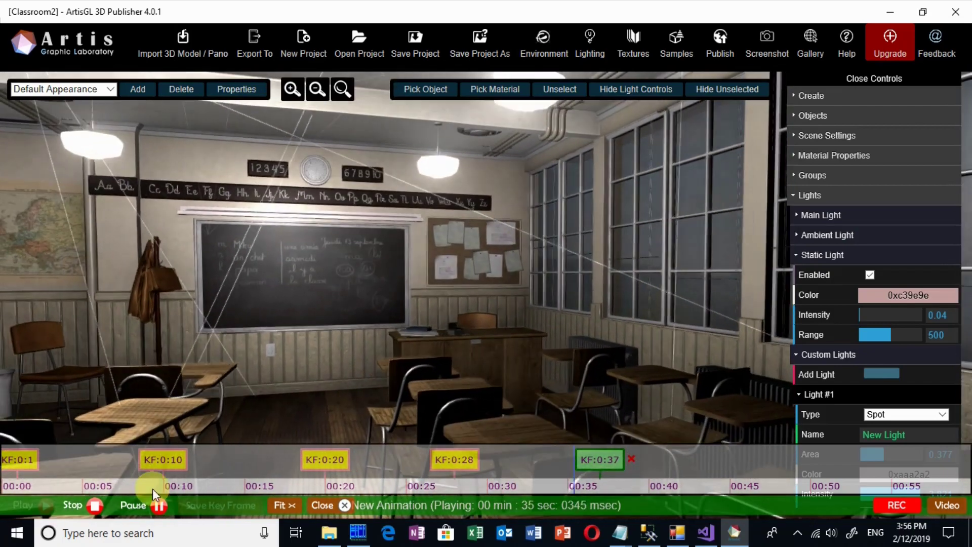
pyautogui.click(92, 508)
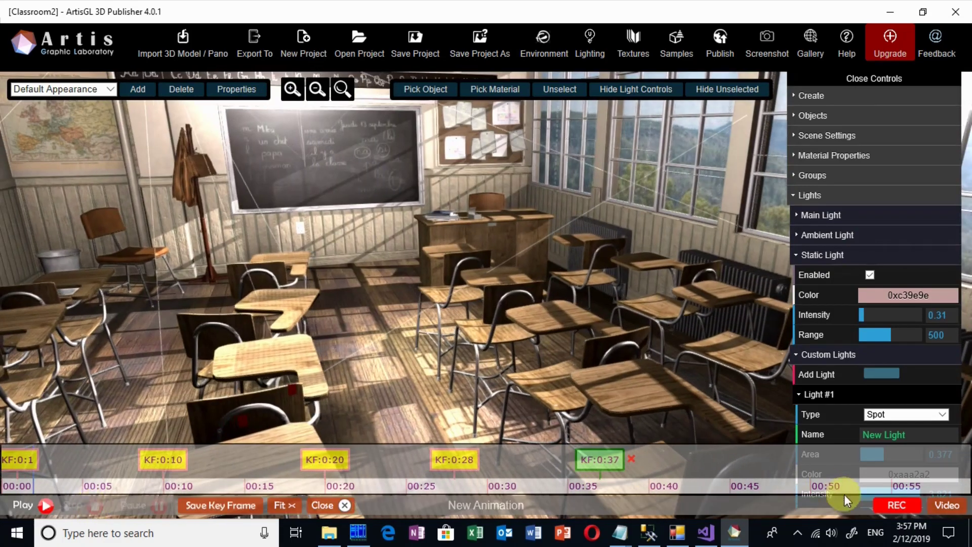
pyautogui.click(798, 532)
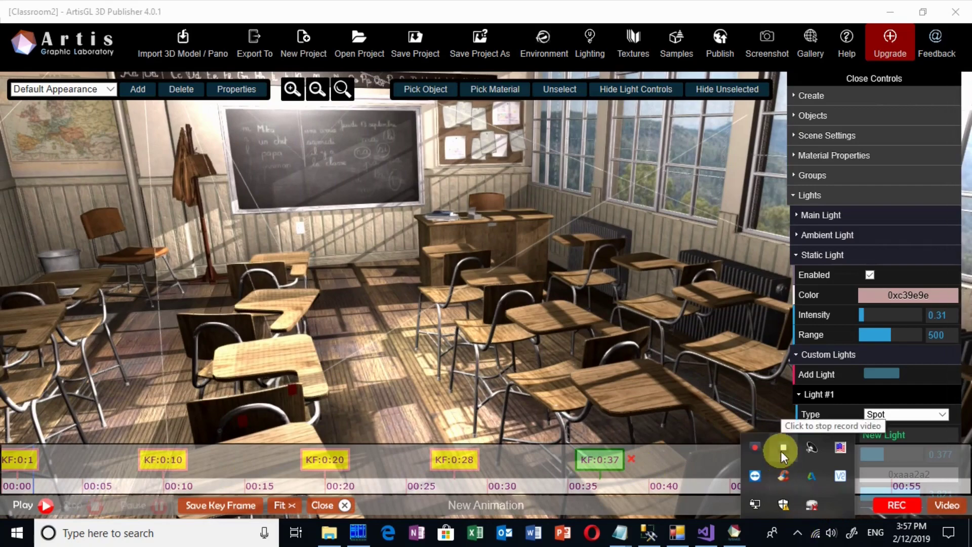